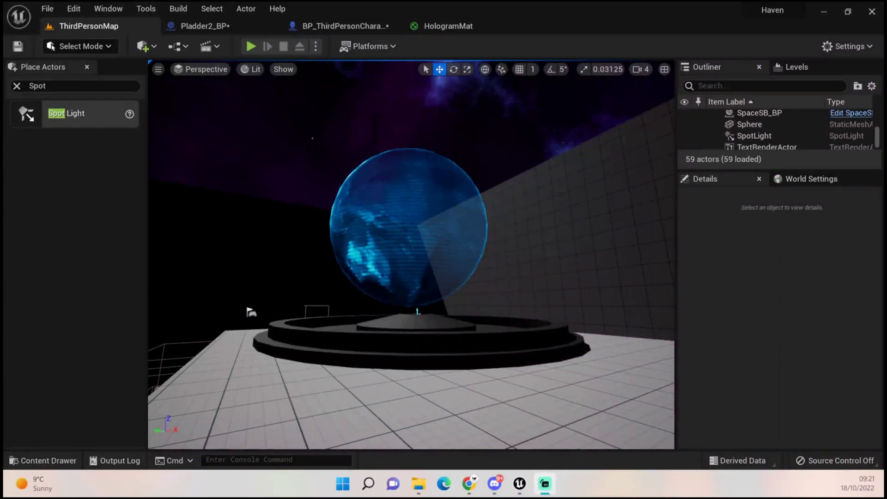
- Play-test the level by running the character over to the light-coloured ladder and trying to climb it, and end the play session
left_click(105, 262)
right_click_drag(269, 248, 384, 240)
right_click_drag(249, 279, 254, 275)
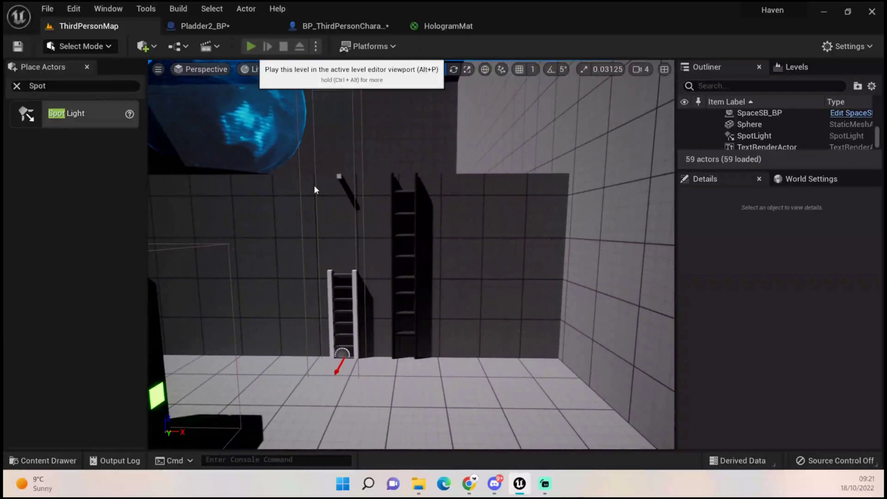
key("alt+p")
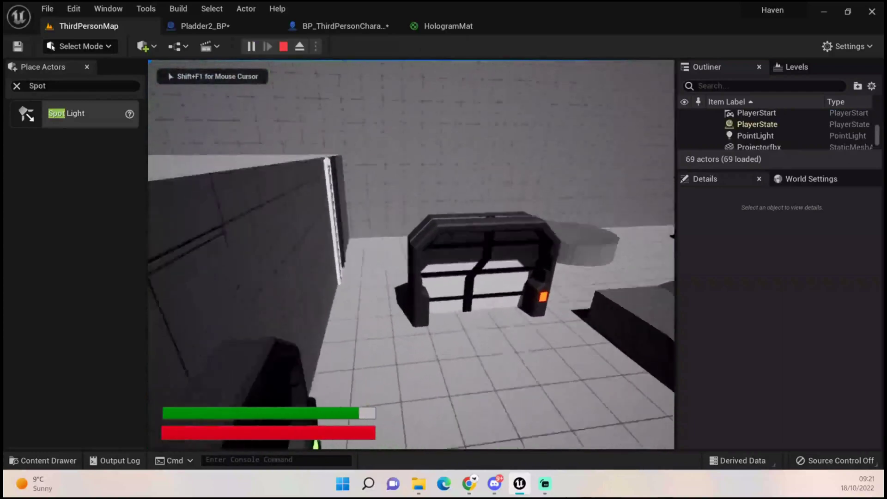
key("shift+w")
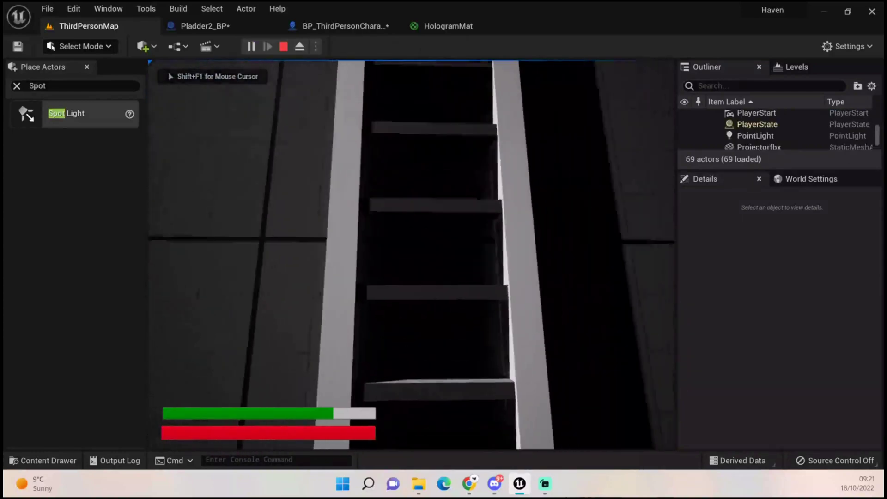
key("w")
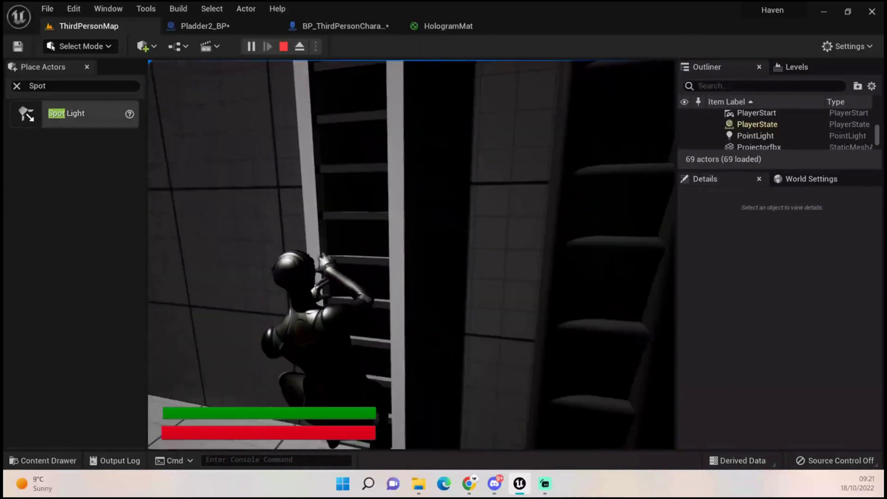
key("w")
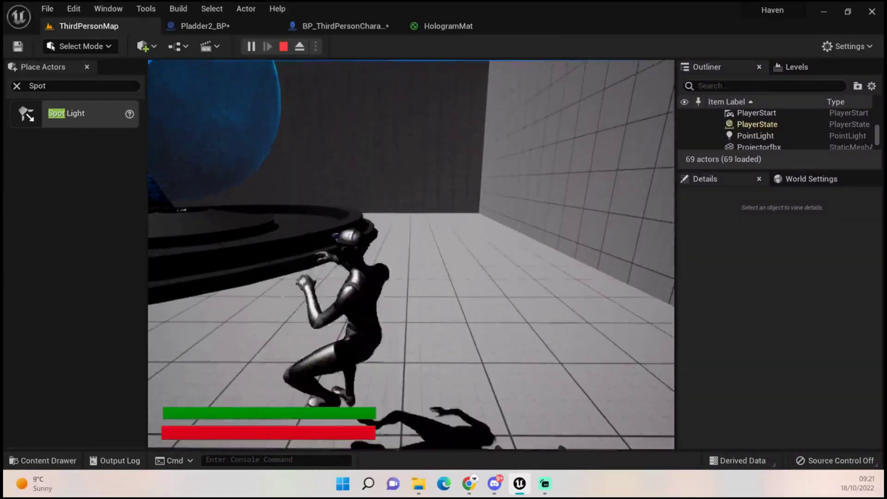
key("w")
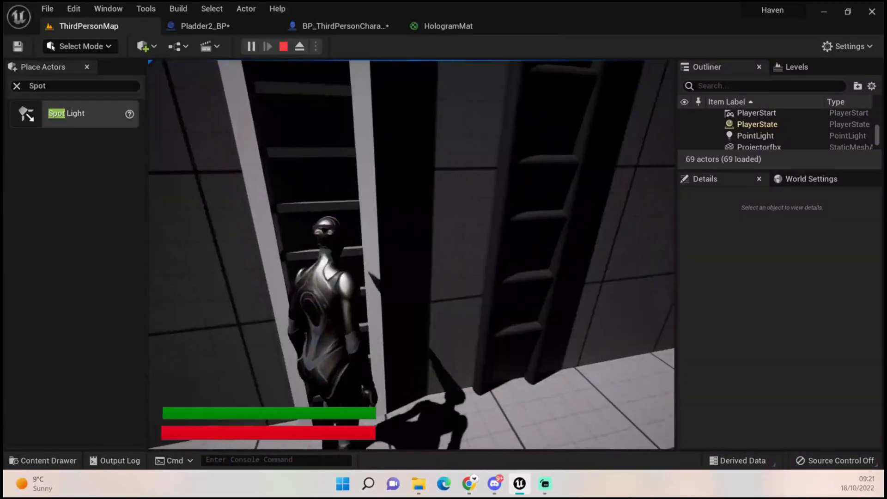
key("w")
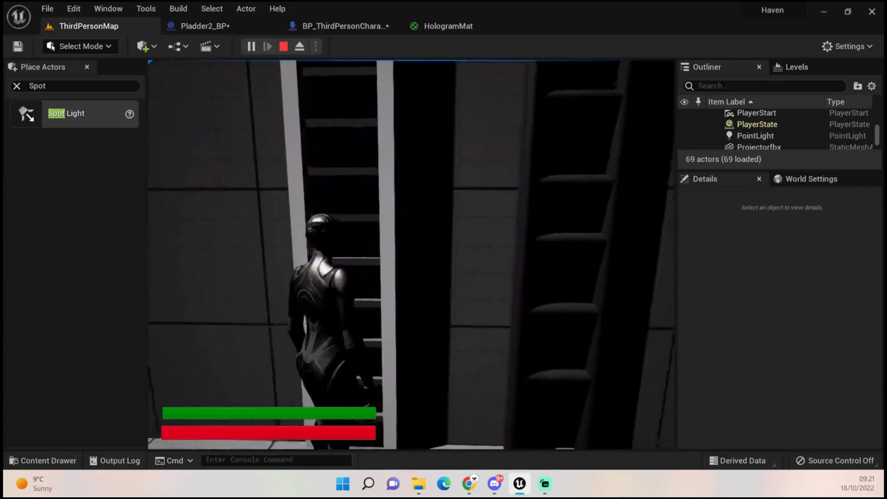
key("w")
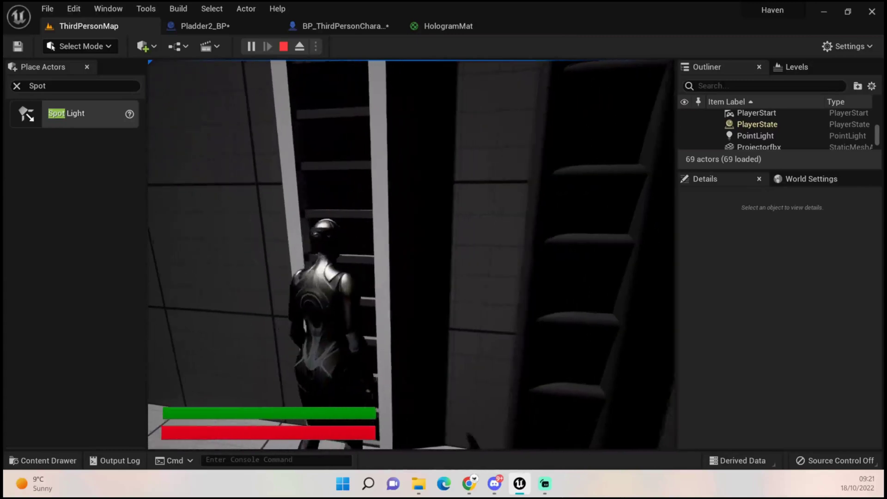
key("w")
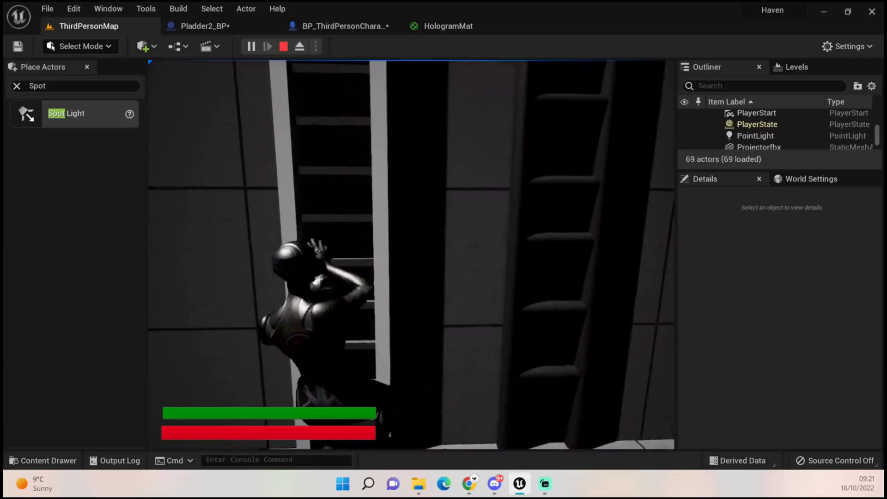
key("w")
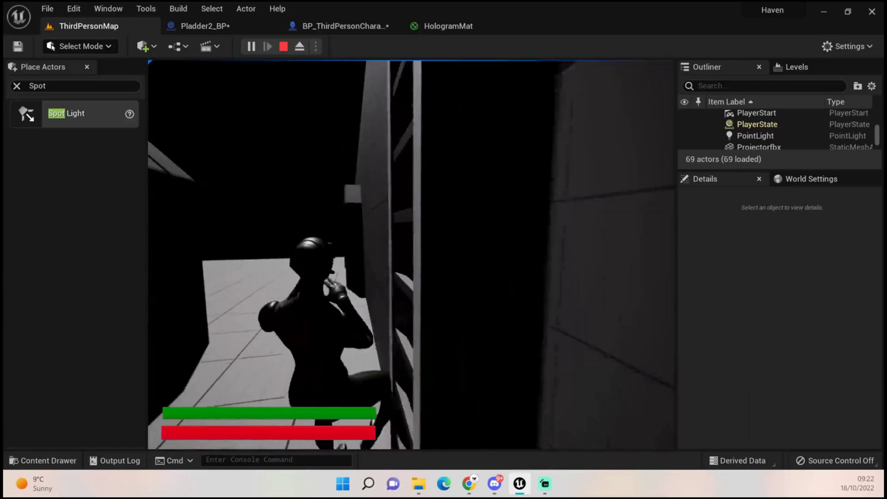
key("Escape")
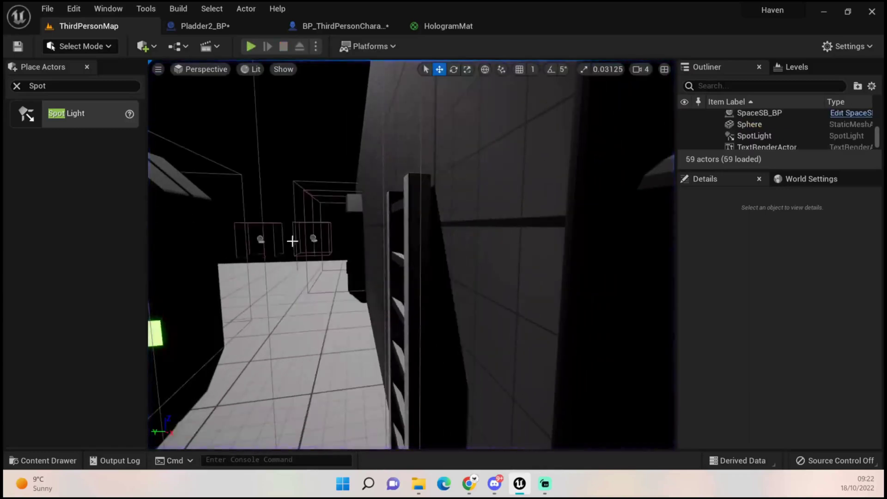
- Examine the rotating globe hologram and its round projector base in the level from several distances and angles
right_click_drag(626, 319, 550, 259)
key("w")
key("s")
right_click_drag(529, 295, 528, 295)
key("a")
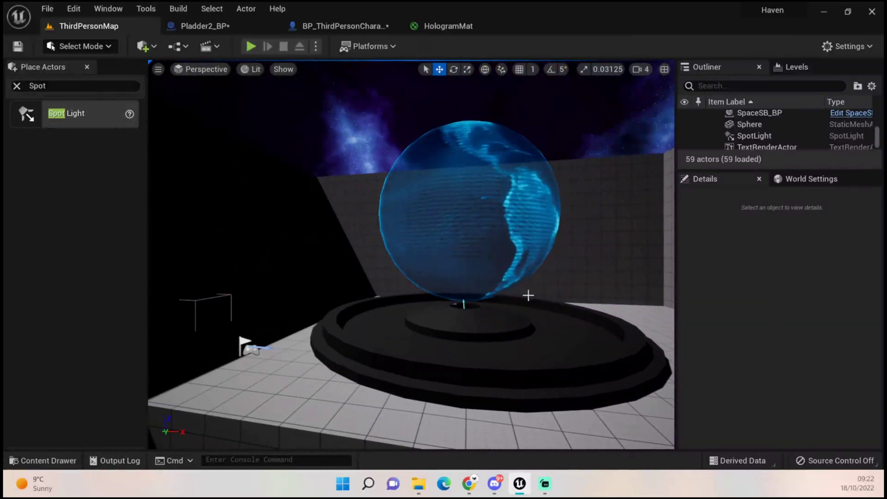
right_click_drag(614, 331, 616, 309)
key("d")
key("s")
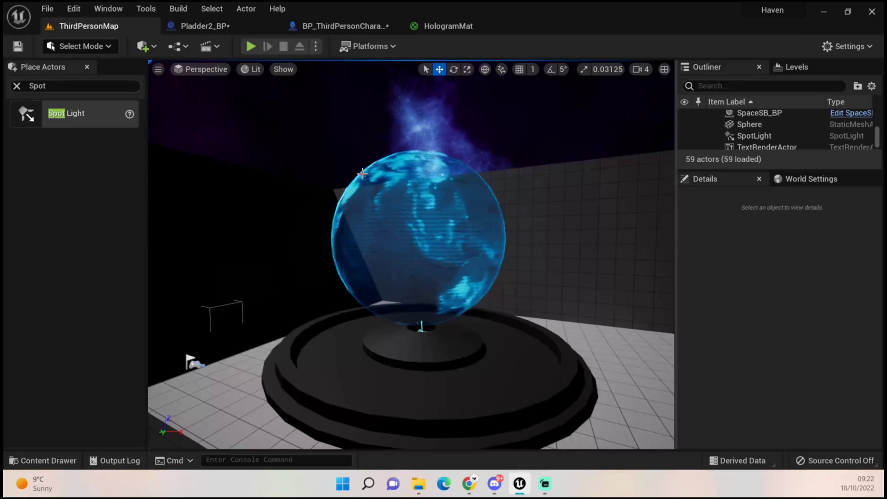
key("w")
right_click_drag(701, 296, 786, 295)
key("w")
key("s")
mouse_move(412, 254)
right_mouse_down()
mouse_move(287, 266)
mouse_move(411, 243)
right_mouse_up()
key("d")
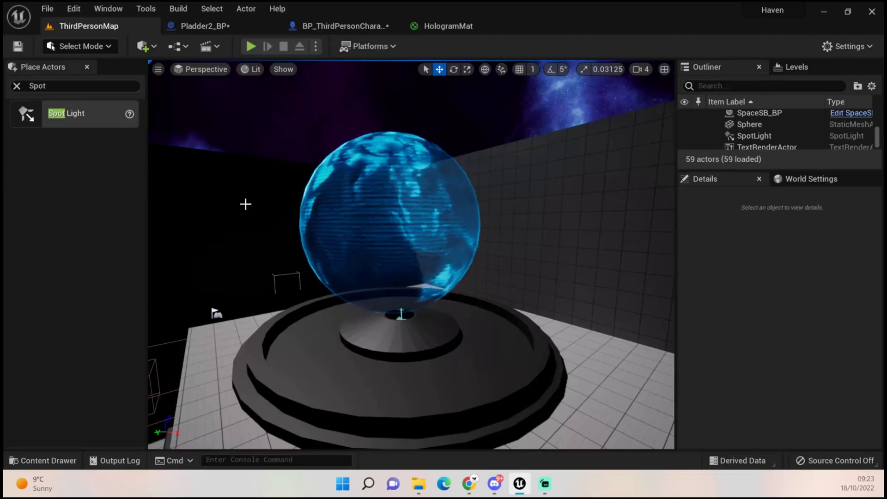
mouse_move(638, 193)
right_mouse_down()
mouse_move(670, 187)
mouse_move(631, 199)
right_mouse_up()
key("w")
key("a")
right_click_drag(312, 270, 312, 270)
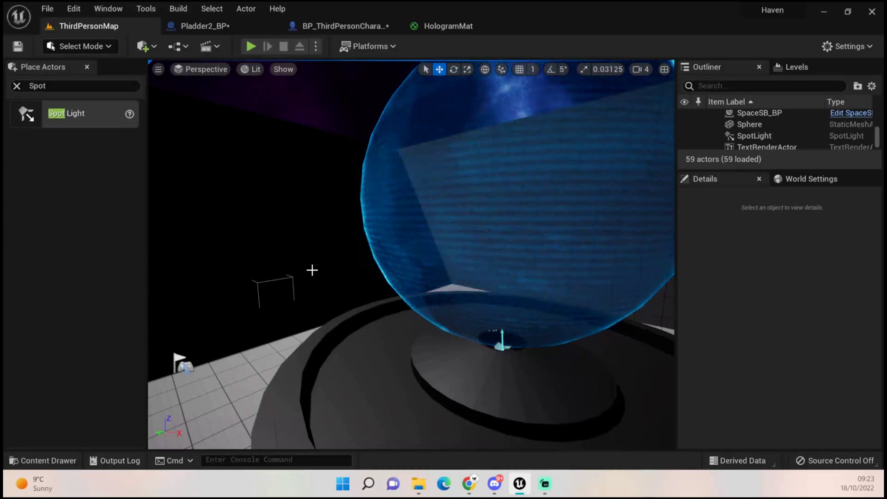
key("s")
right_click_drag(313, 271, 313, 270)
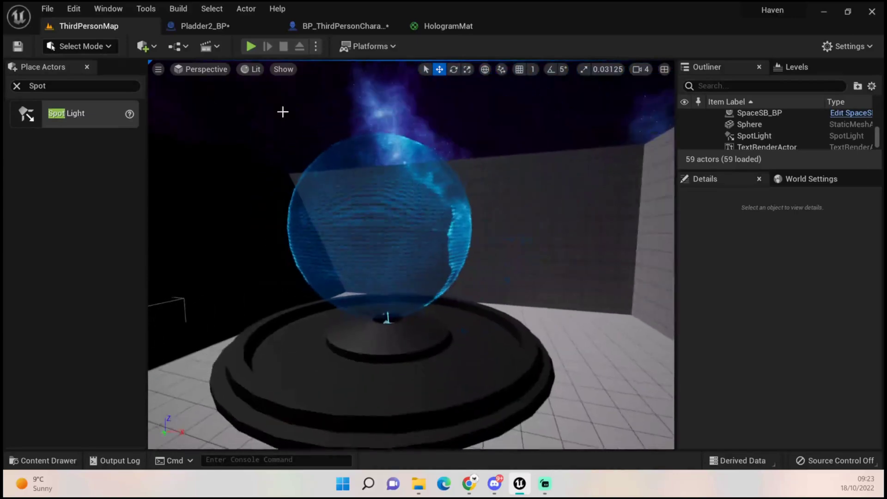
- Create a new material named HGMAt in the MyAssets > Hologram folder
left_click(55, 464)
left_click(54, 468)
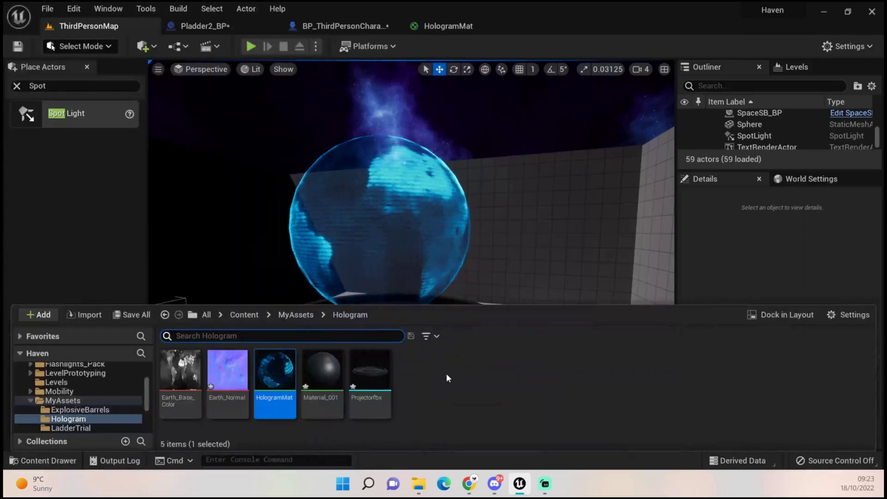
right_click(421, 374)
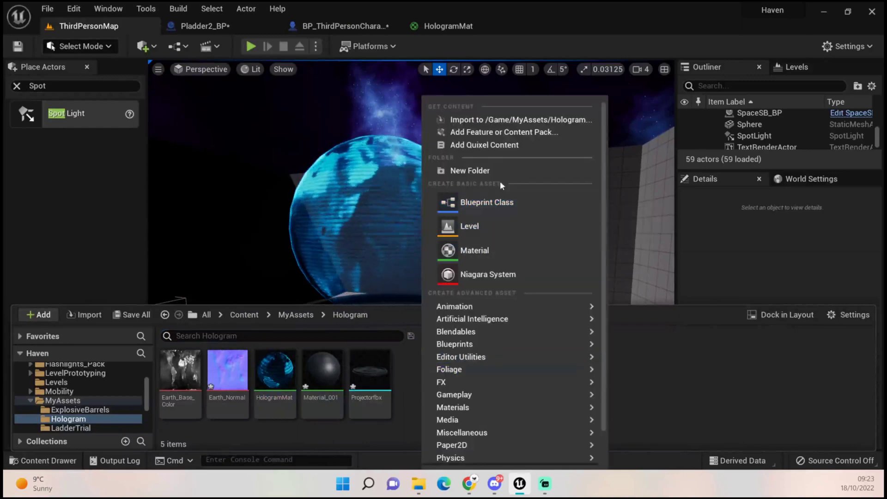
left_click(494, 250)
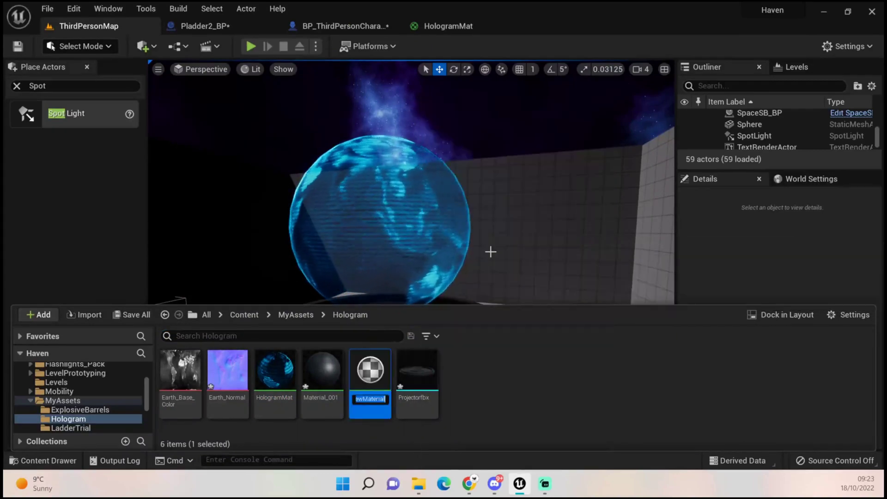
type("H")
type("O")
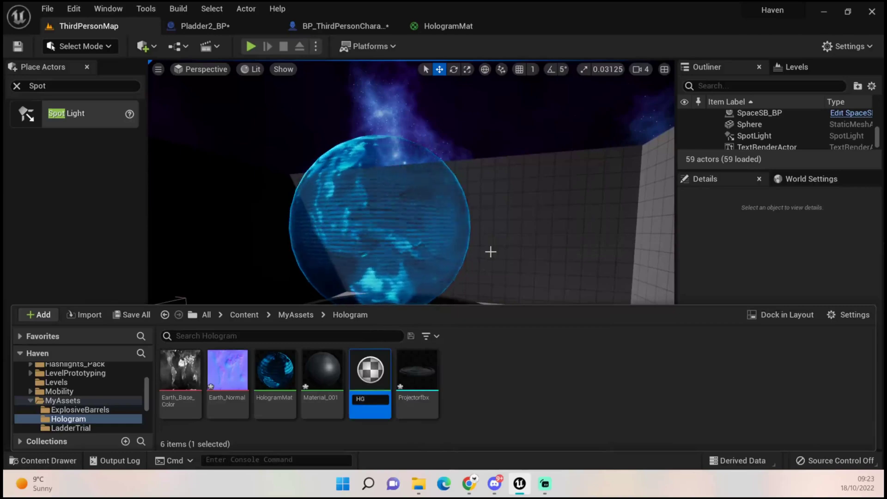
type("MAt")
key("Return")
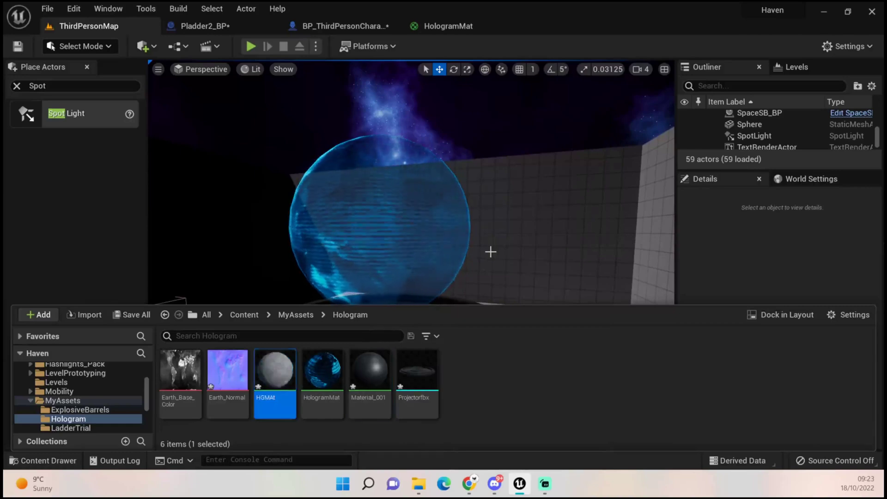
- Open the HGMAt material for editing and set its blend mode to Translucent
double_click(284, 371)
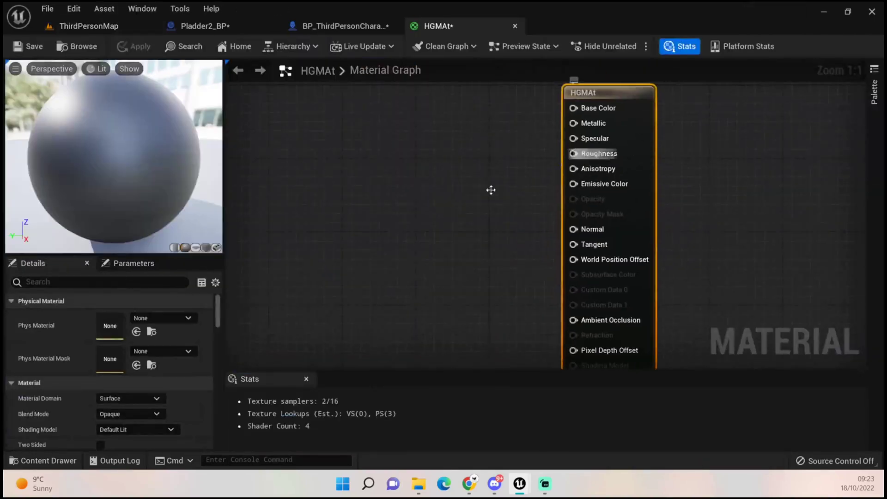
left_click(126, 414)
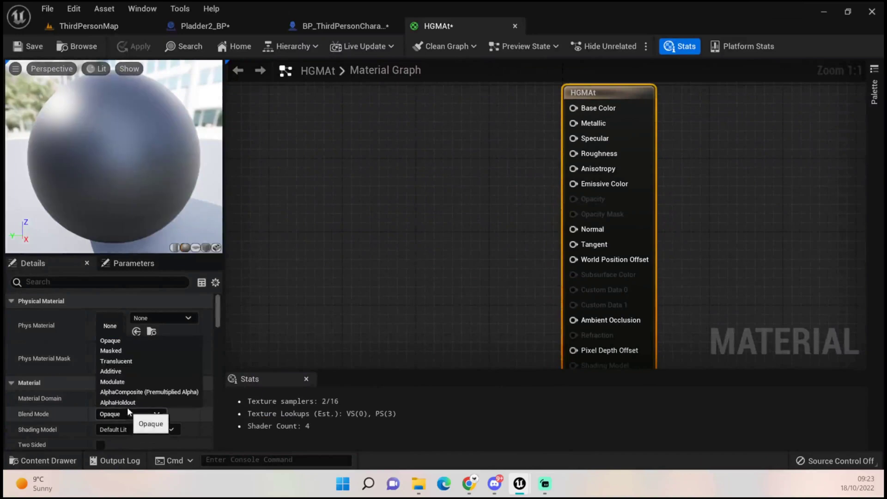
left_click(140, 361)
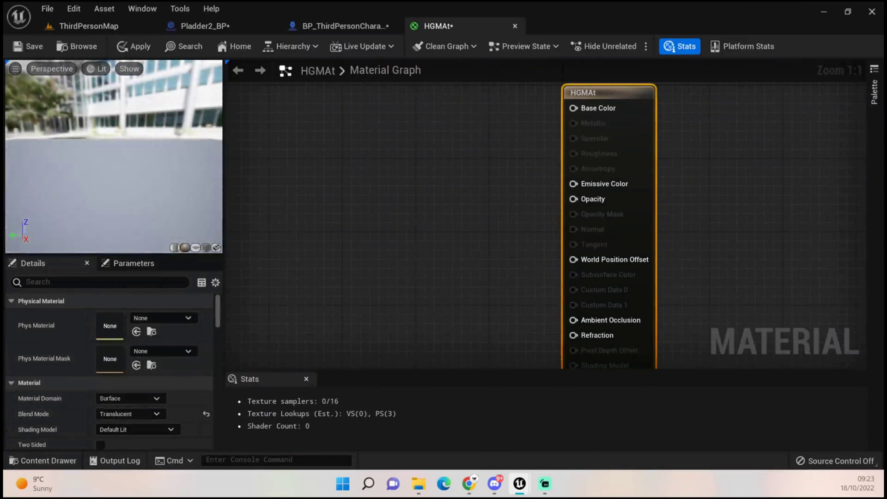
- Add an Absolute World Position node to the material graph and place it well away from the material's output node
scroll(548, 284, "down", 2)
right_click_drag(549, 285, 642, 244)
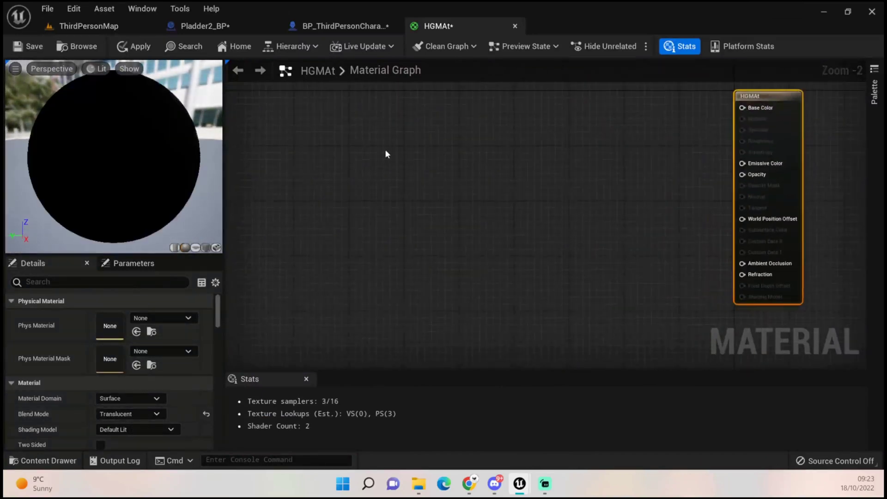
right_click(356, 159)
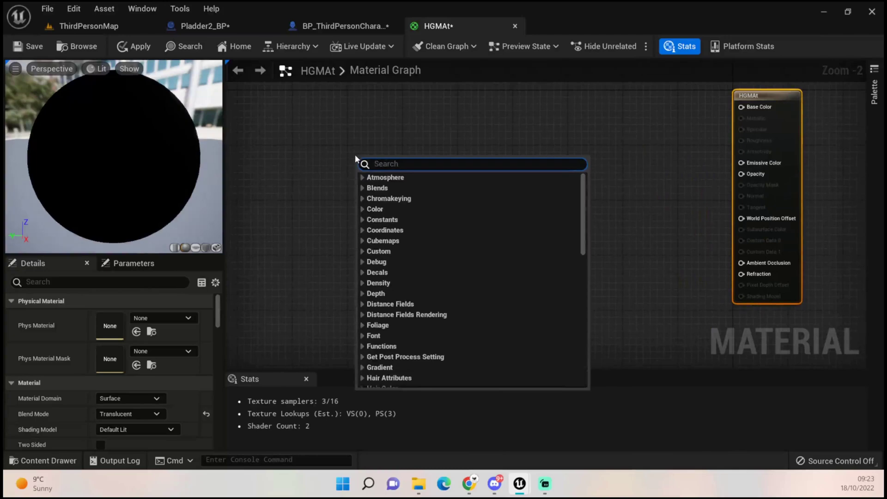
type("Wpr")
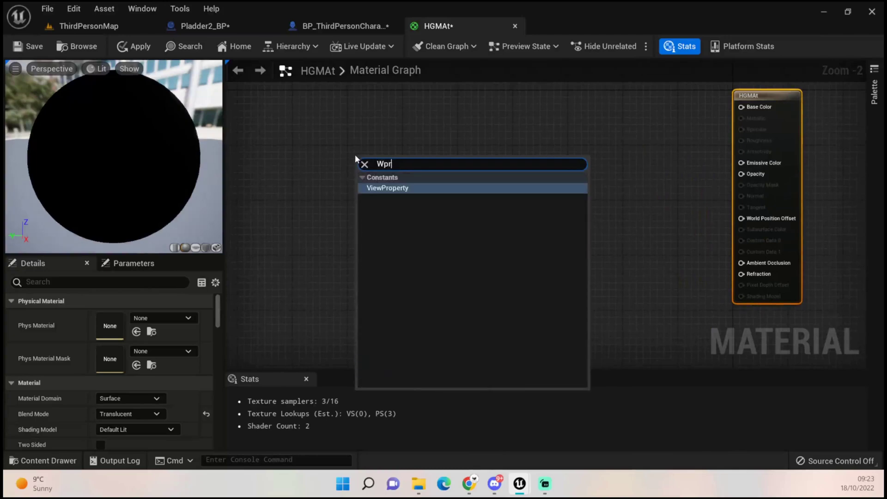
key("BackSpace")
key("BackSpace")
key("BackSpace")
type("World pl")
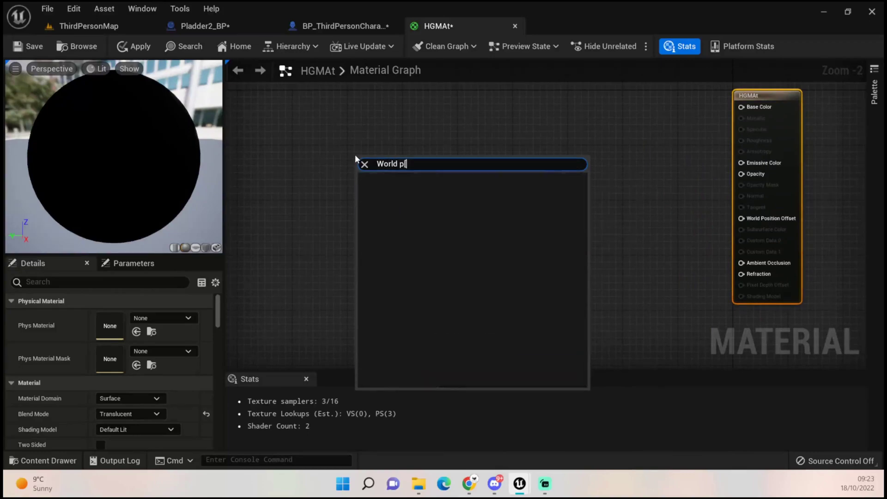
key("BackSpace")
key("Return")
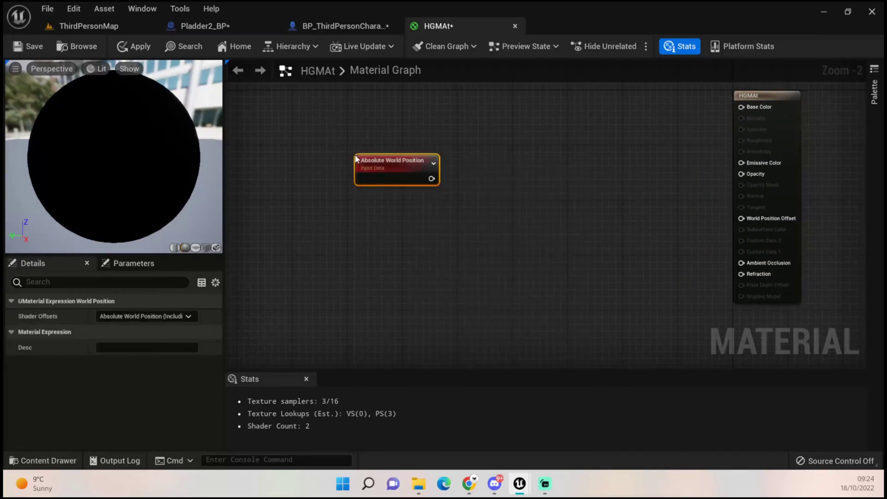
left_click_drag(371, 161, 287, 162)
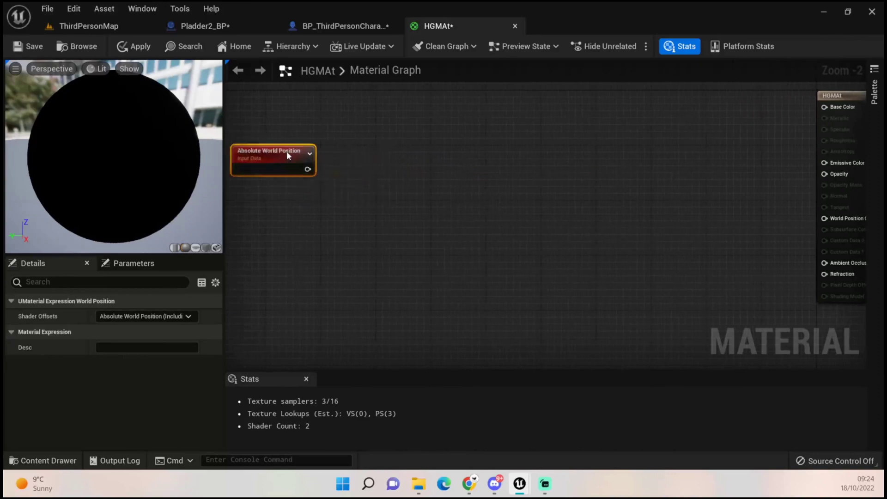
right_click_drag(340, 148, 374, 154)
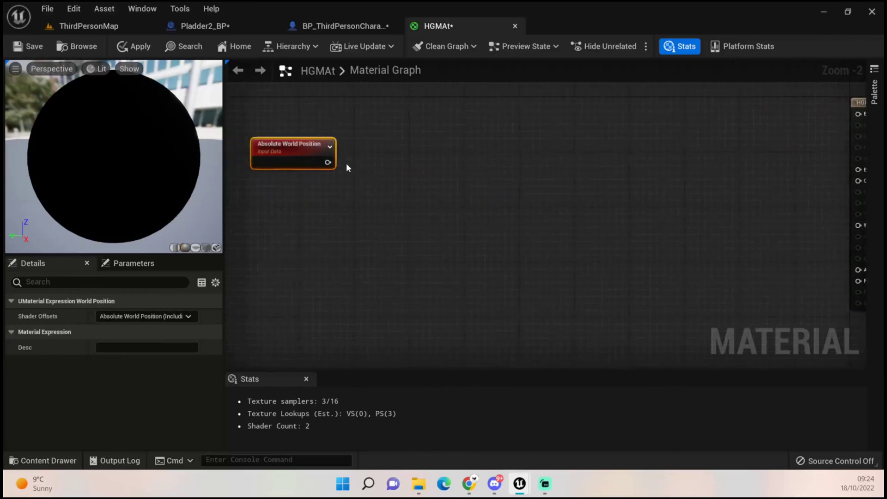
- Add a Divide node and a scalar parameter named Divide 01, and connect the parameter to the Divide node's B input
left_click(366, 197)
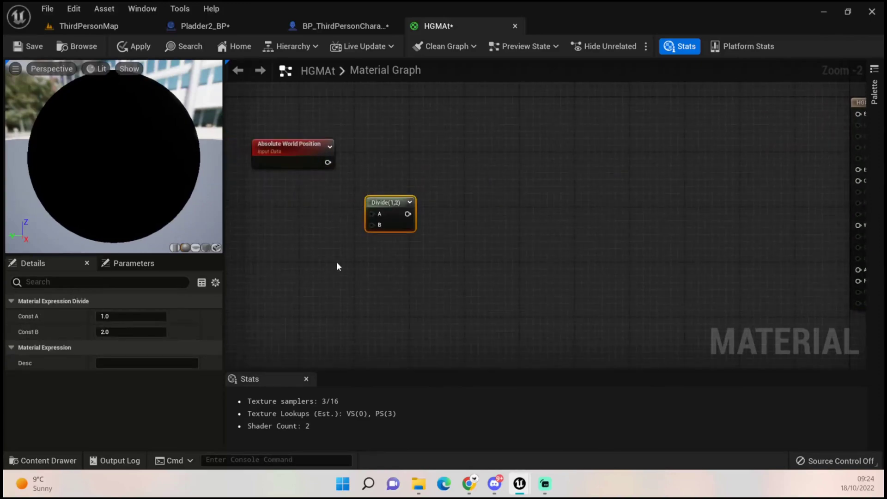
left_click(287, 259)
type("Divide 01")
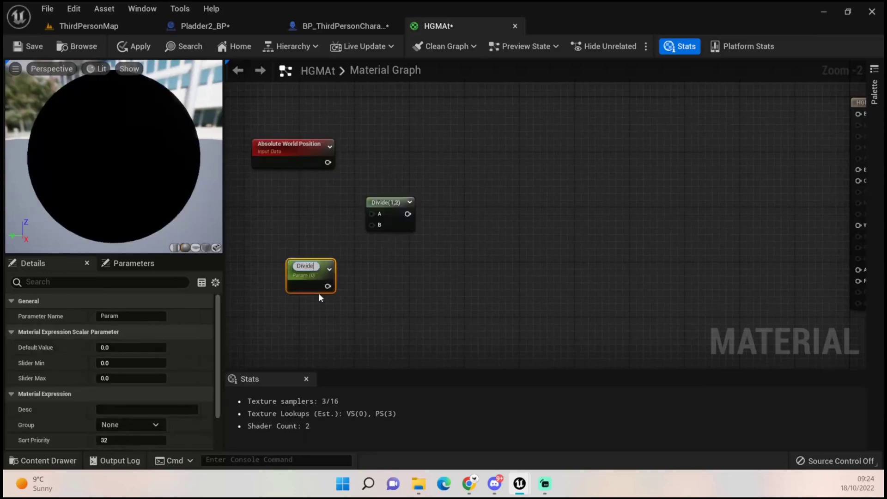
key("Return")
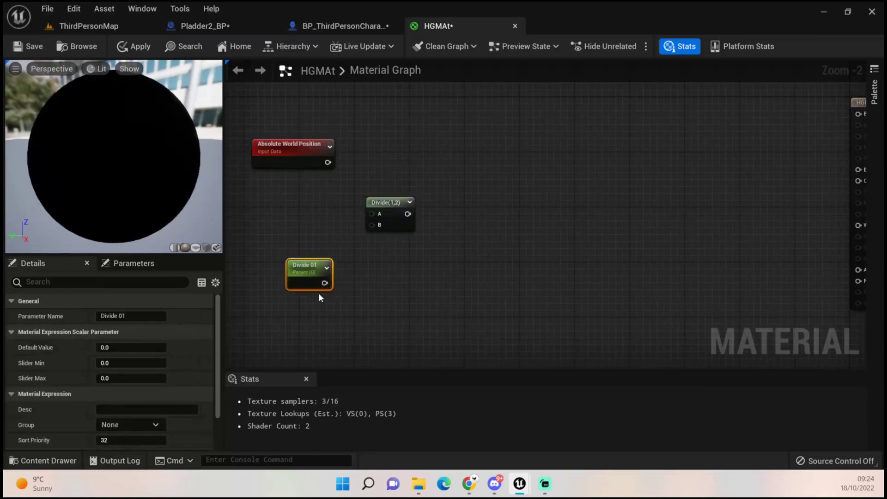
left_click_drag(308, 282, 376, 226)
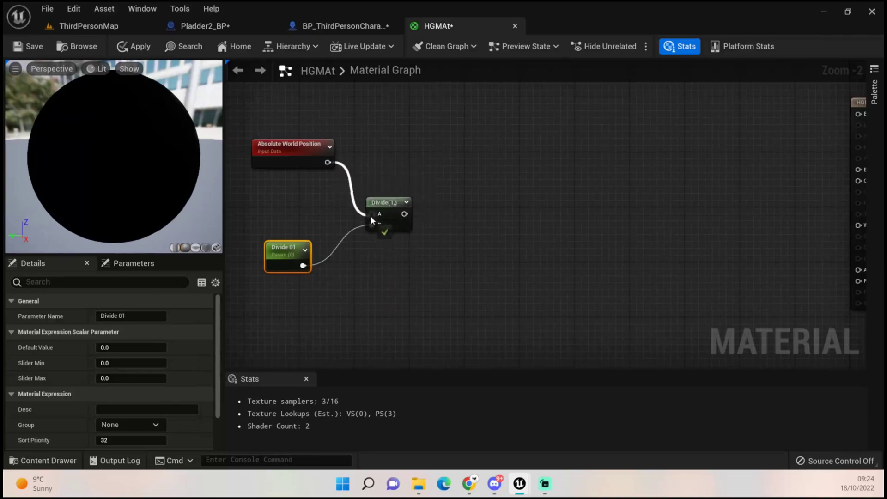
- Move the Absolute World Position node closer to the Divide node and set the Divide 01 parameter's default value to 1.5
left_click_drag(293, 147, 284, 178)
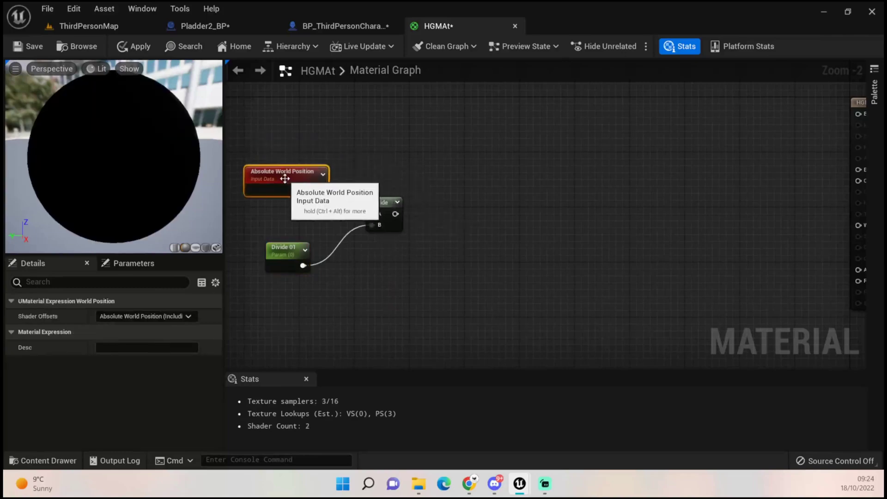
left_click(279, 249)
left_click(140, 347)
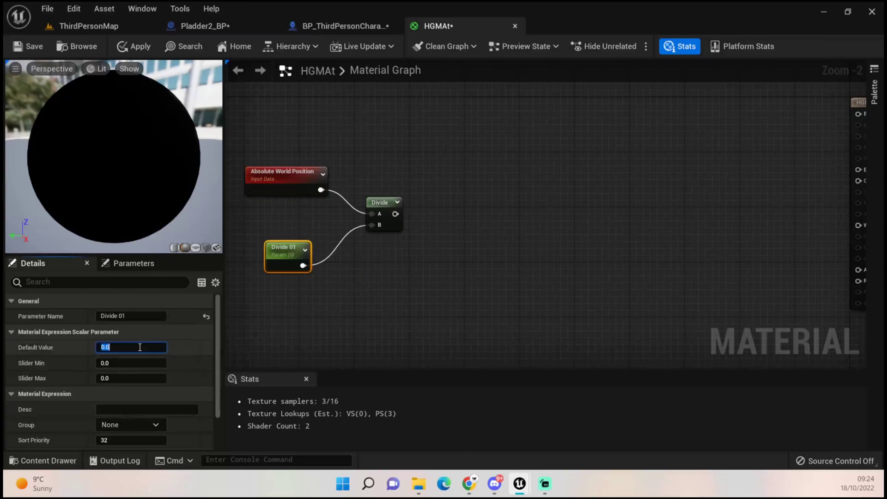
left_click(388, 292)
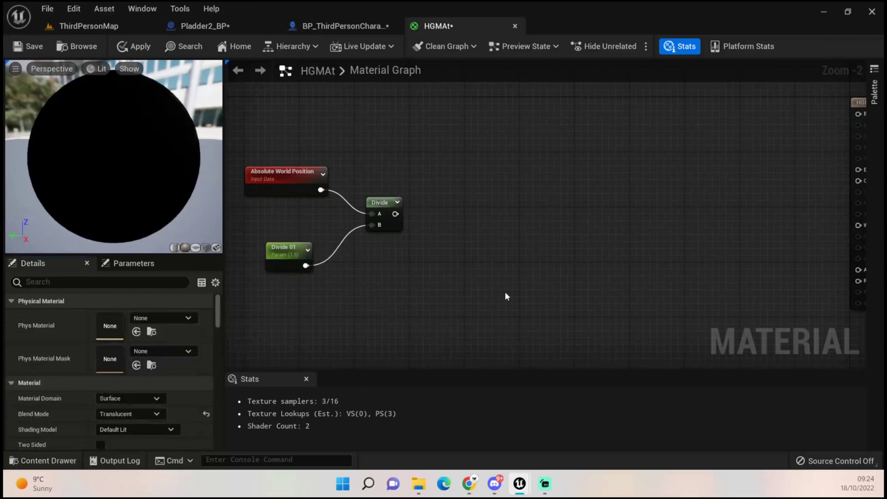
- Add a ComponentMask node fed by the Divide result and enable only its G and B channels
right_click(430, 207)
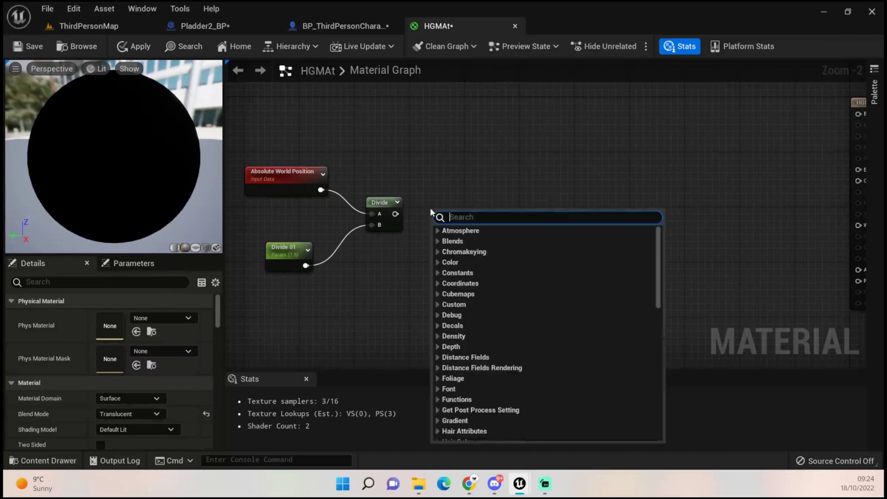
type("mask")
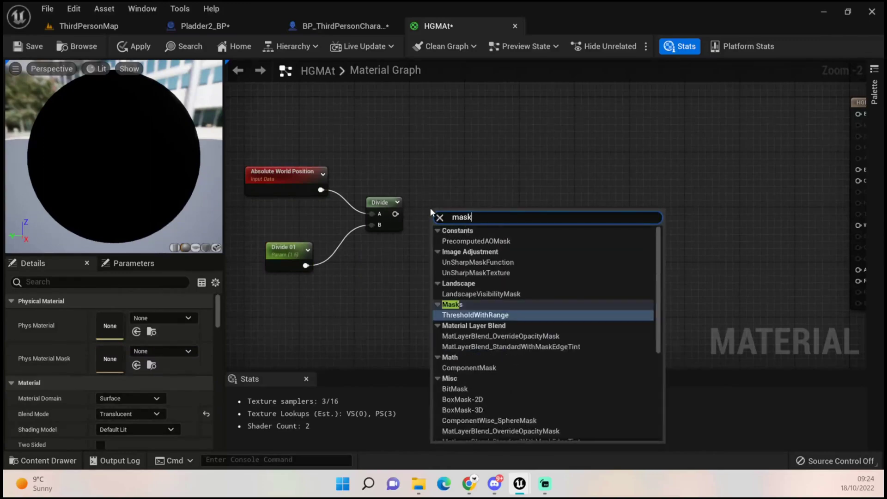
left_click(487, 368)
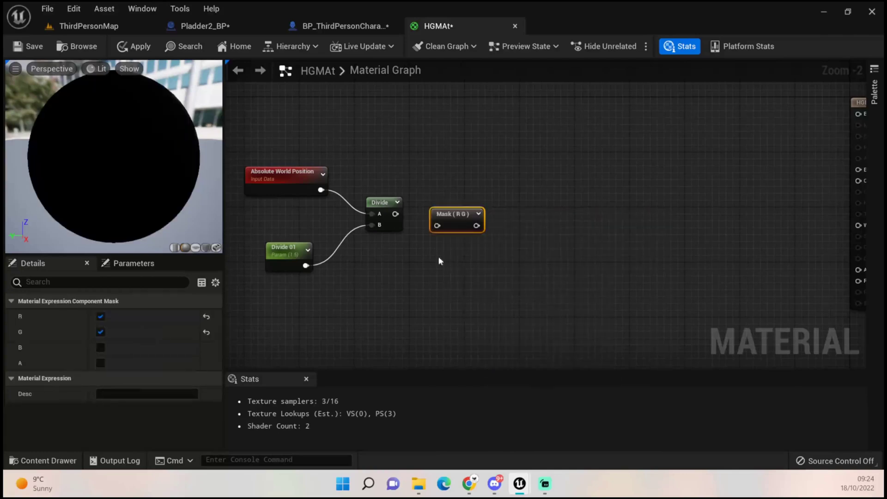
left_click_drag(396, 213, 445, 226)
left_click(108, 317)
left_click(101, 317)
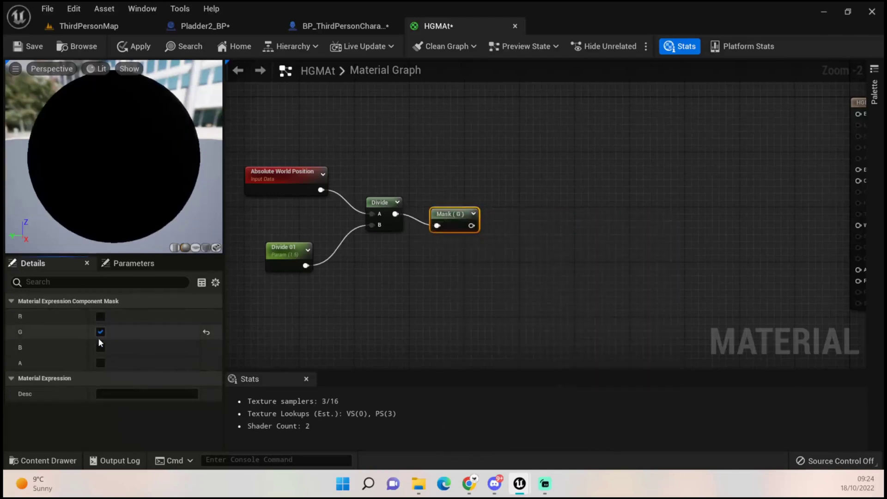
left_click(99, 347)
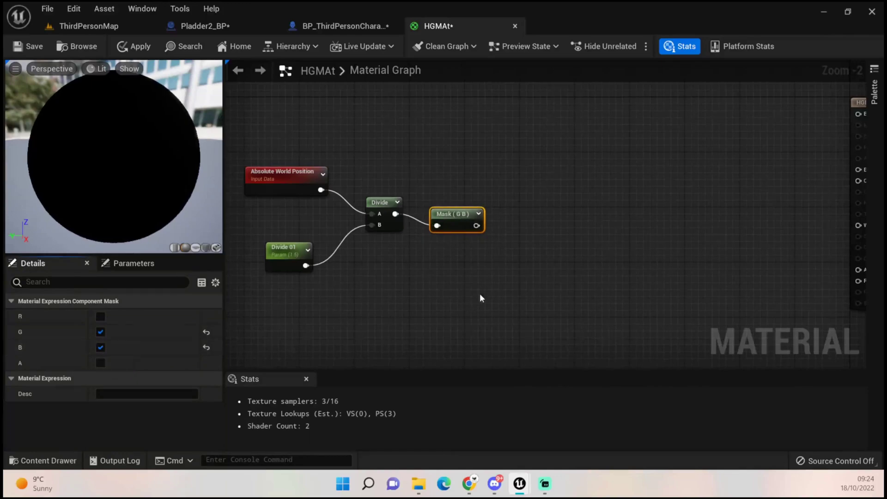
- Add a Panner node, connect the mask output to its Coordinate input, and set its Speed Y to 3.5
right_click_drag(475, 301, 389, 296)
left_click_drag(379, 262, 373, 255)
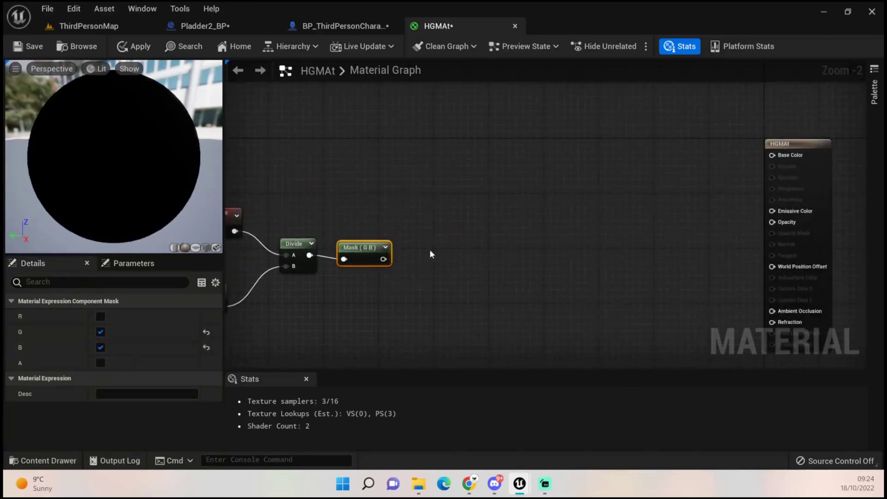
left_click(424, 249)
left_click_drag(384, 259, 430, 267)
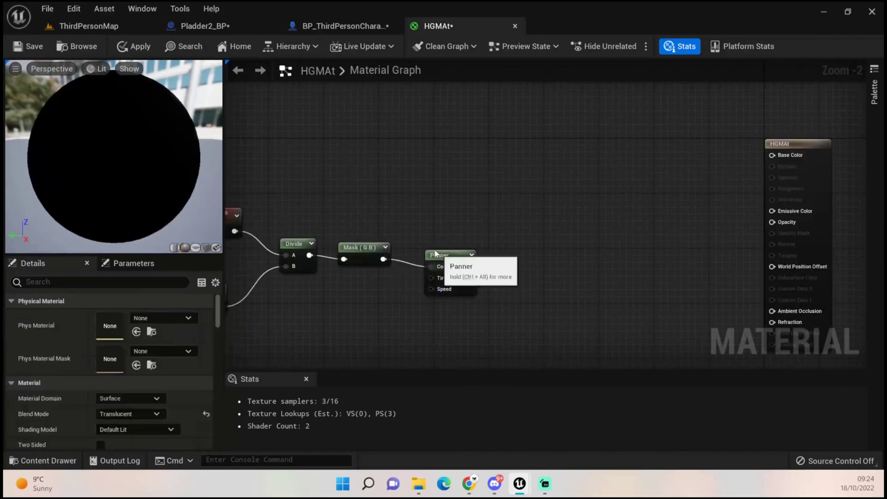
left_click(437, 255)
left_click_drag(438, 255, 430, 248)
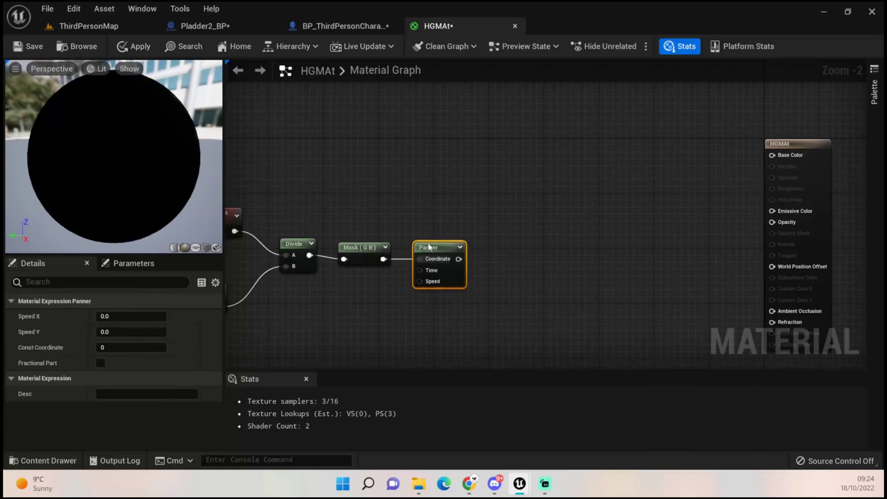
left_click(131, 333)
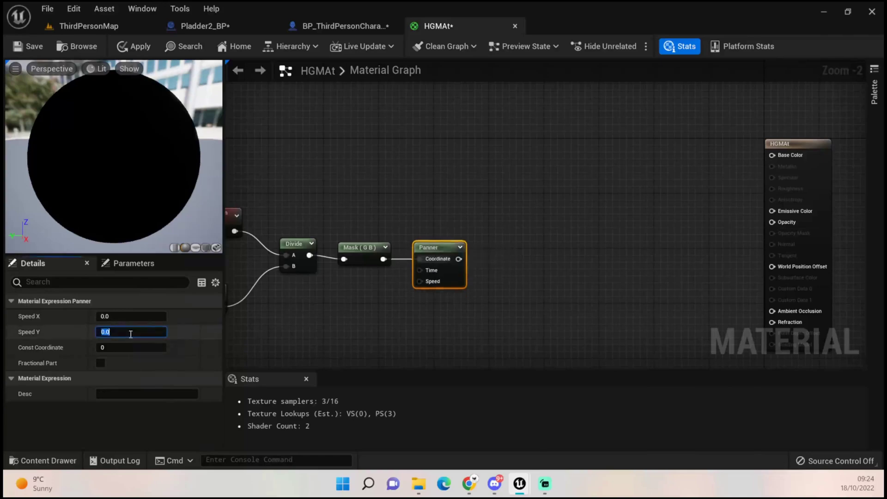
type("3.5")
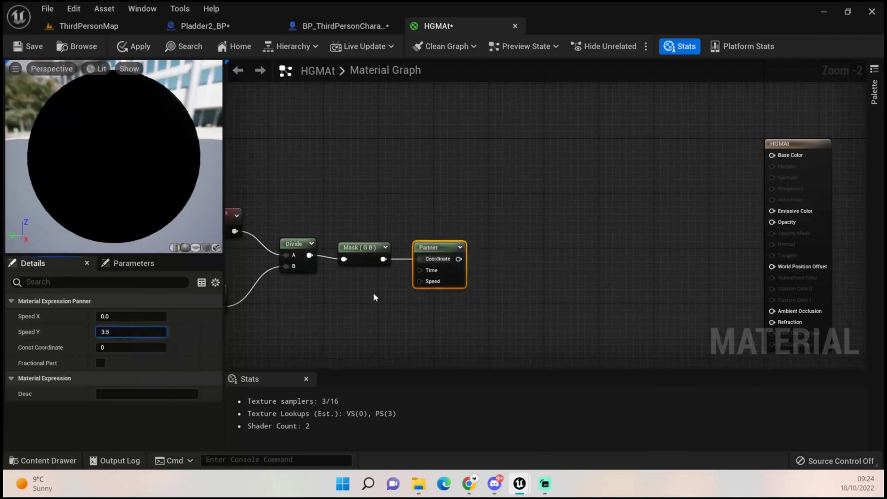
left_click(372, 297)
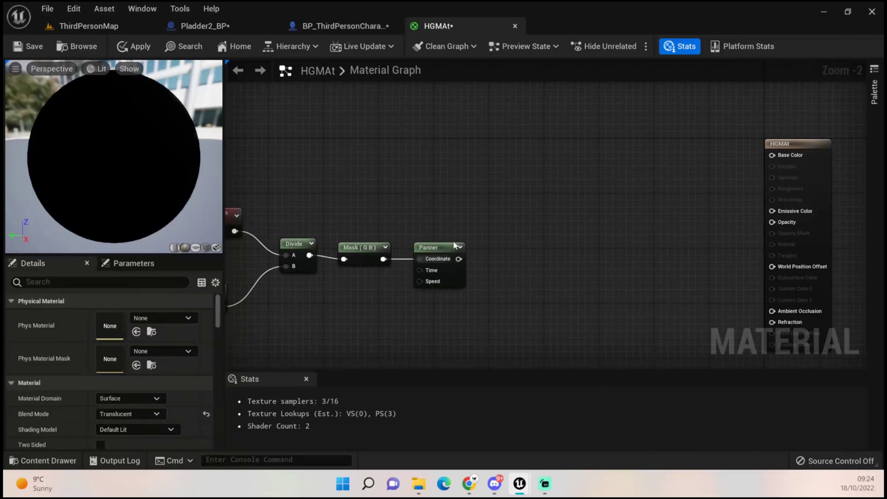
- Add a GeneratedBand node after the Panner and connect the Panner's output to its Input Coordinates
right_click(510, 230)
type("genera")
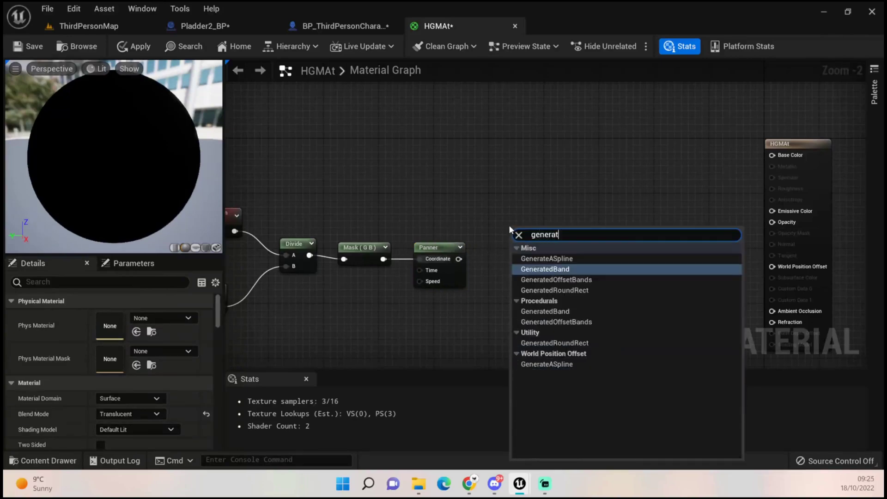
type("t")
key("Return")
left_click_drag(459, 259, 517, 298)
left_click_drag(547, 233, 533, 195)
- Create a scalar parameter named Width 01 with default value 0.4 and connect it to the GeneratedBand's Width input
right_click_drag(413, 196, 488, 192)
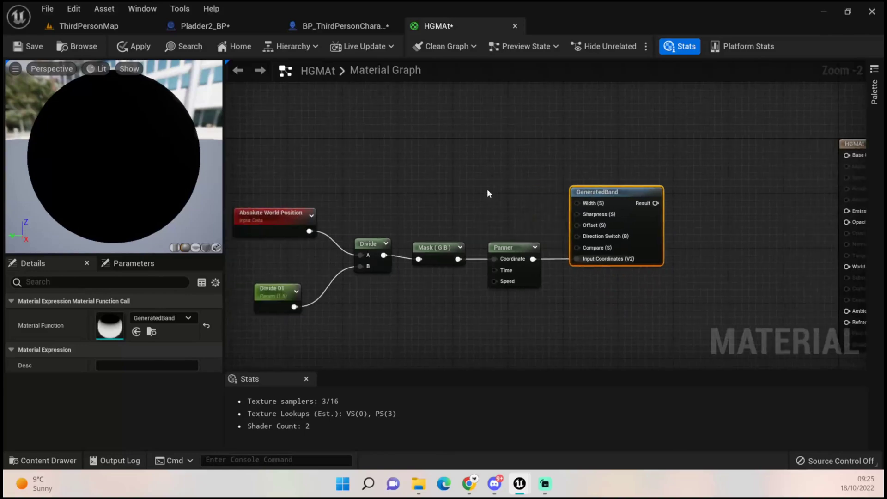
left_click(488, 191)
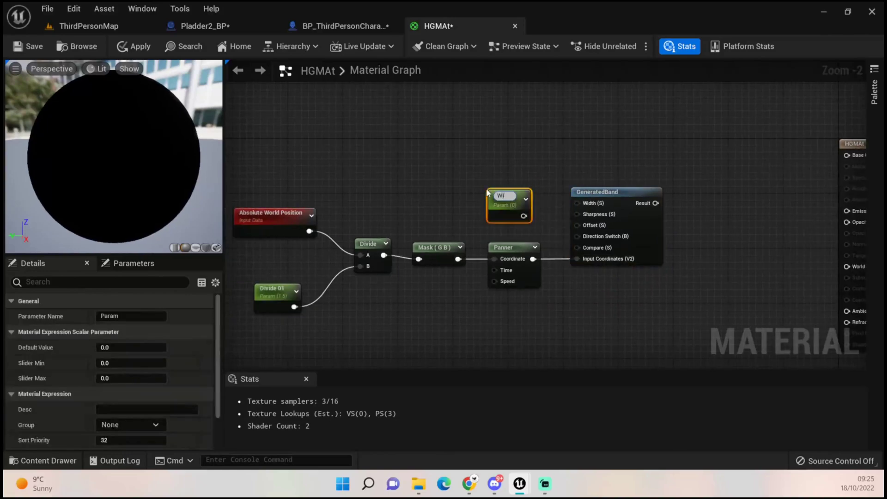
type("Width 01")
key("Return")
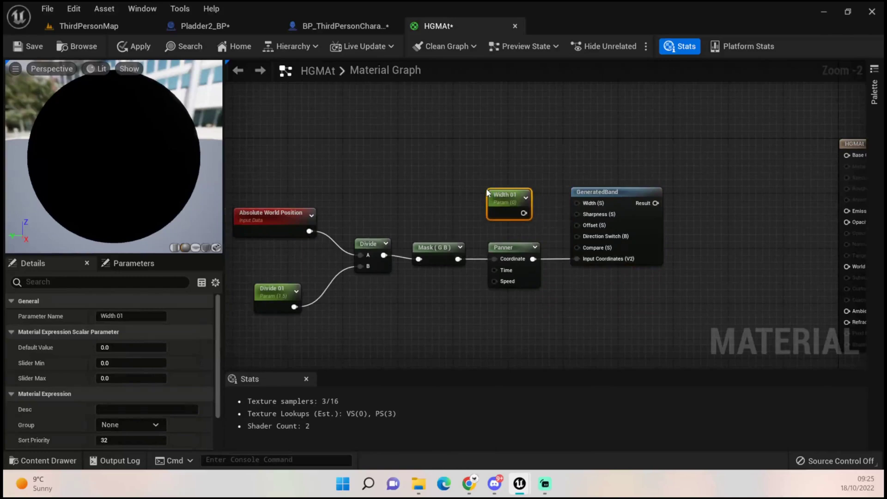
left_click(143, 349)
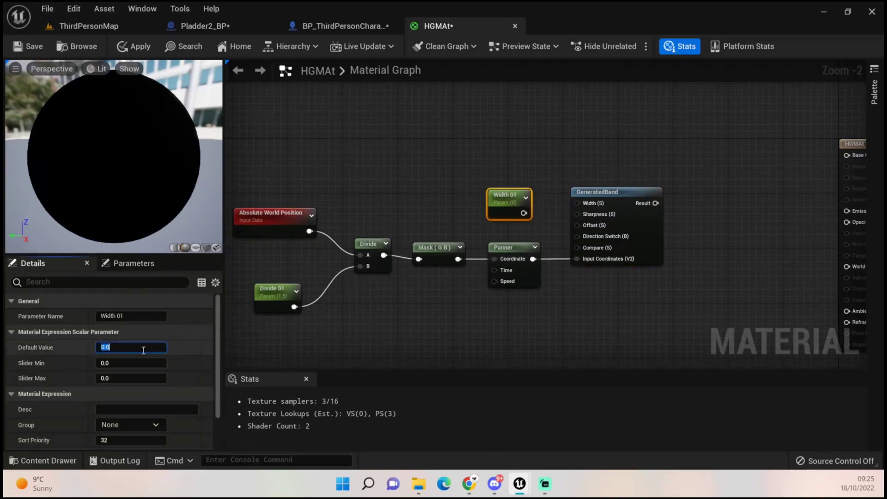
left_click(368, 201)
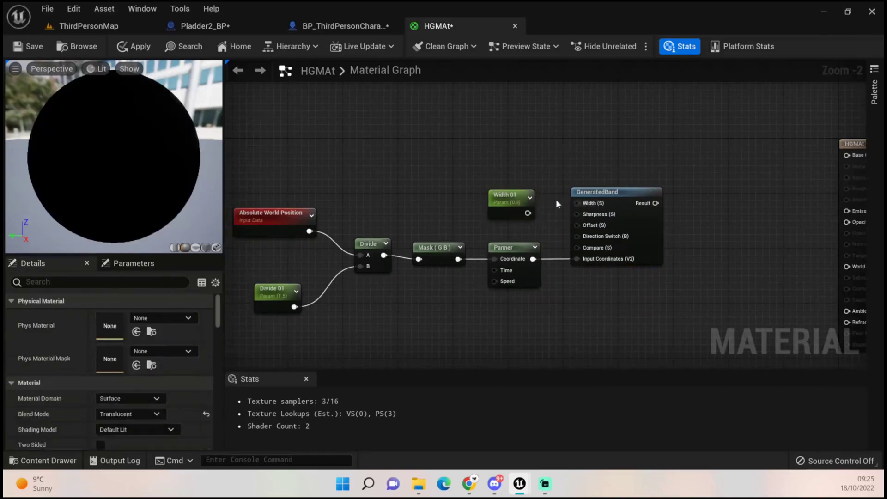
left_click_drag(527, 213, 576, 203)
- Duplicate the whole chain from Absolute World Position to GeneratedBand and place the copy below the original
scroll(445, 209, "down", 2)
left_click_drag(327, 166, 639, 254)
left_click_drag(610, 206, 468, 165)
key("ctrl+d")
left_click_drag(504, 303, 424, 252)
- Rename the duplicated chain's width parameter to Width 02
left_click(393, 250)
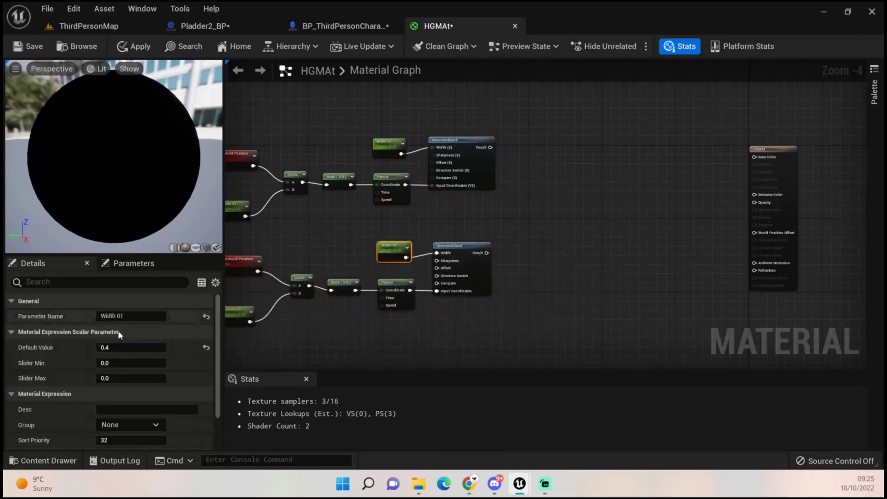
left_click(144, 317)
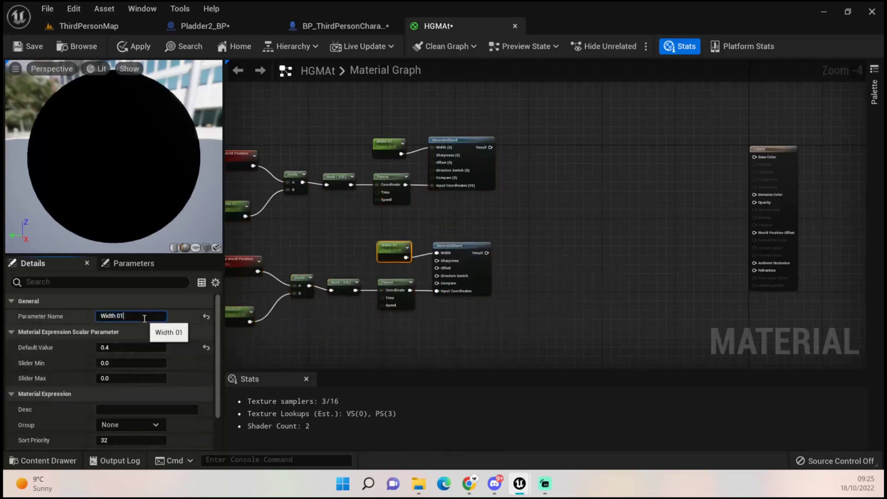
type("2")
key("Return")
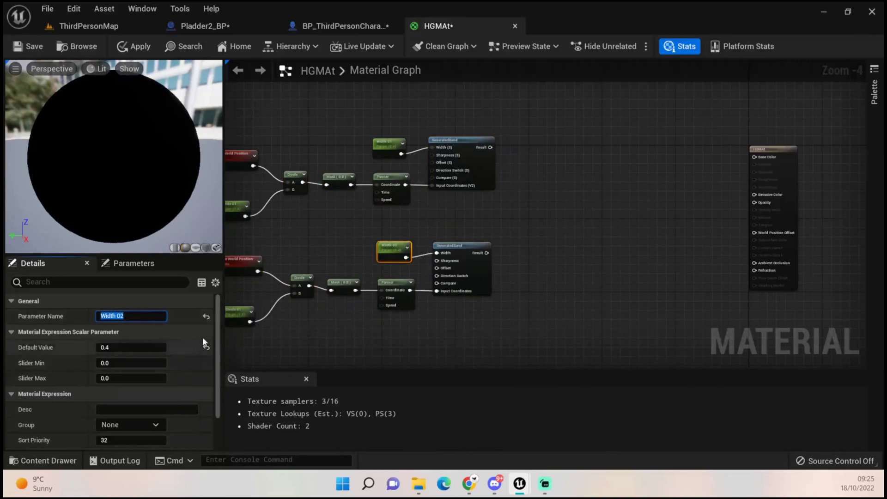
- Rename the duplicated chain's divide parameter to Divide 02 and set its default value to 15
left_click(235, 316)
left_click(162, 306)
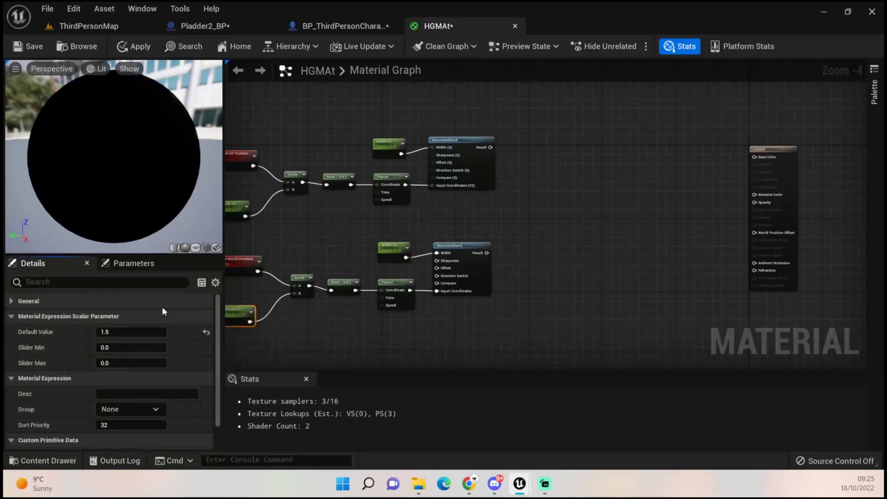
left_click(11, 301)
left_click(149, 317)
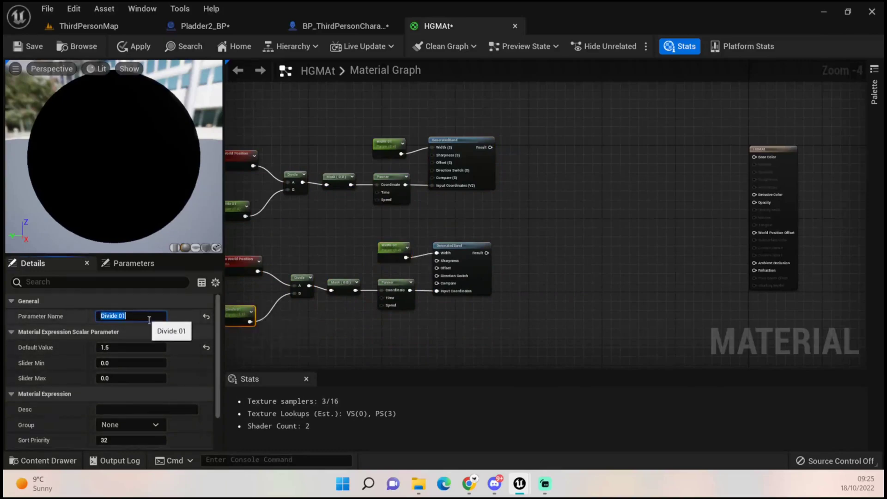
key("BackSpace")
type("2")
left_click(279, 234)
right_click_drag(278, 235, 348, 204)
scroll(349, 208, "up", 2)
left_click(288, 310)
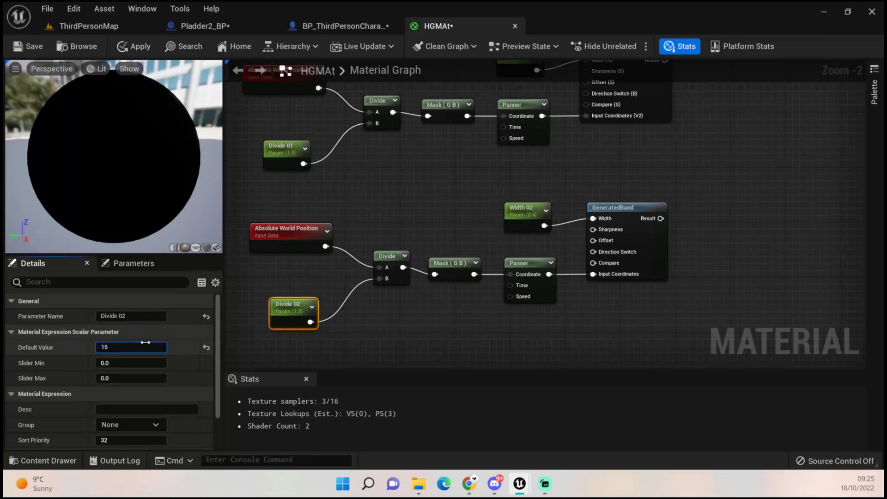
left_click(386, 249)
- Add an Add node and connect the upper GeneratedBand's result to A and the lower one's to B
right_click_drag(404, 225, 312, 280)
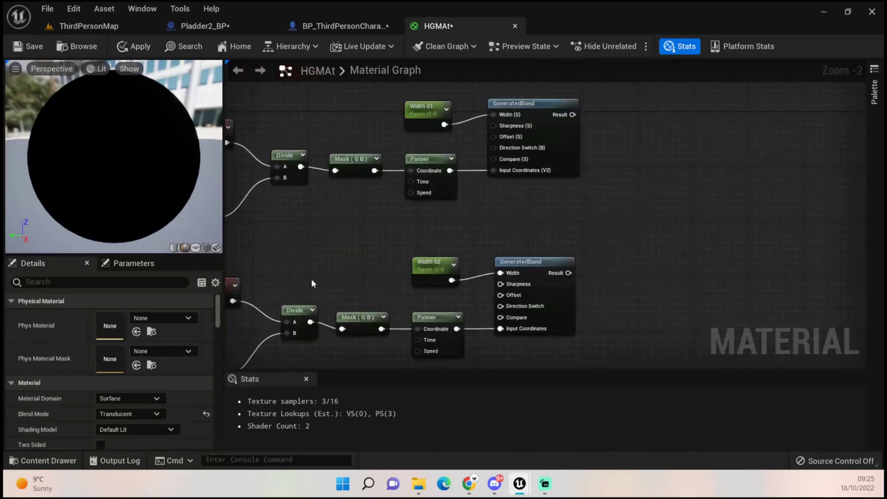
left_click(624, 194)
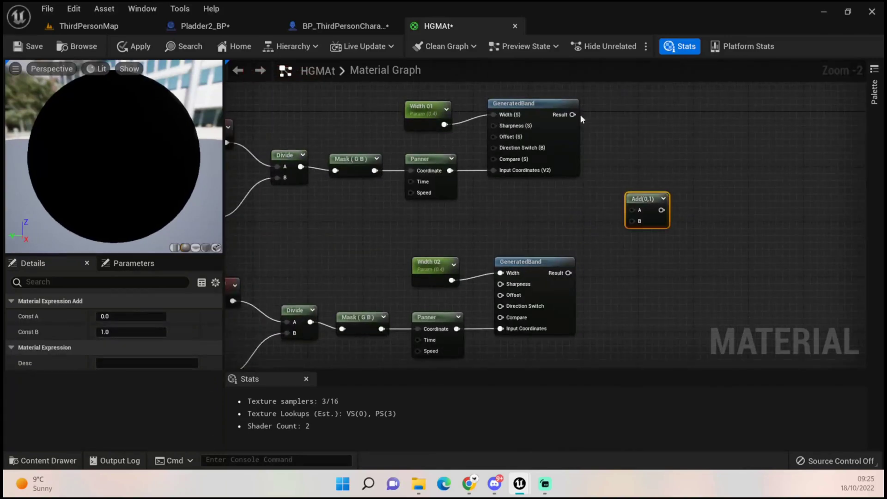
left_click_drag(573, 114, 634, 208)
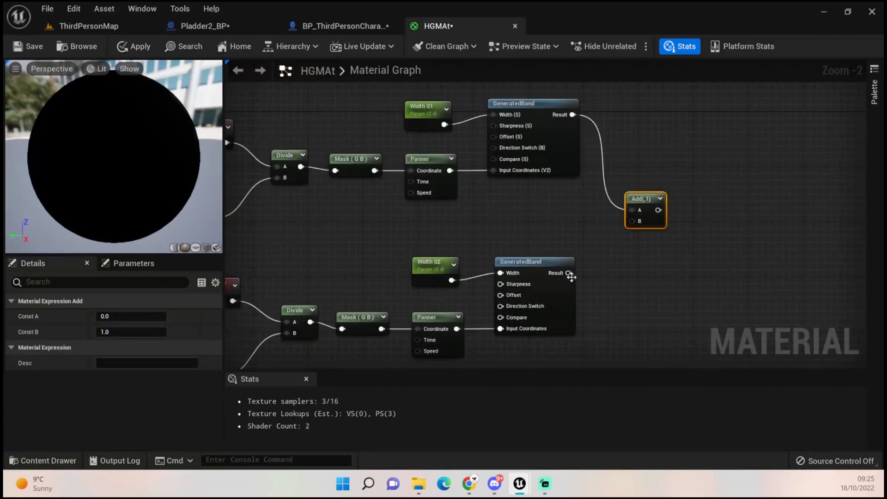
left_click_drag(569, 273, 639, 221)
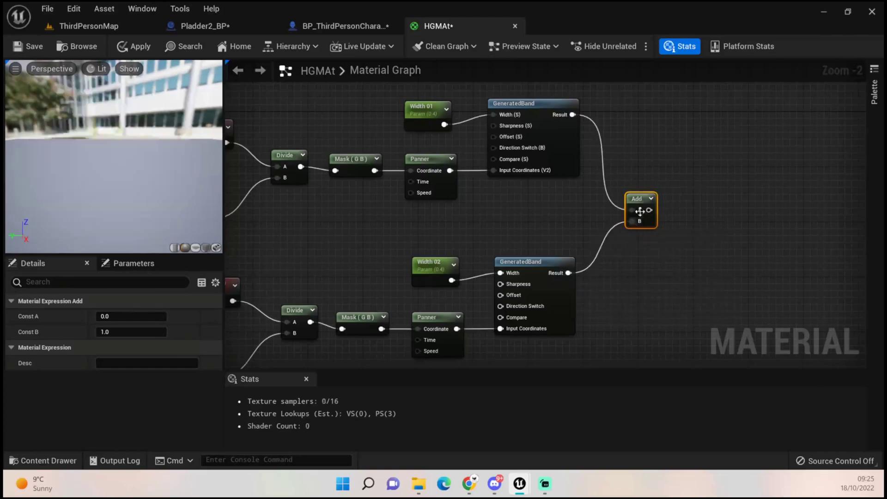
- Start previewing the Add node to show the combined bands on the material's preview sphere
right_click(639, 222)
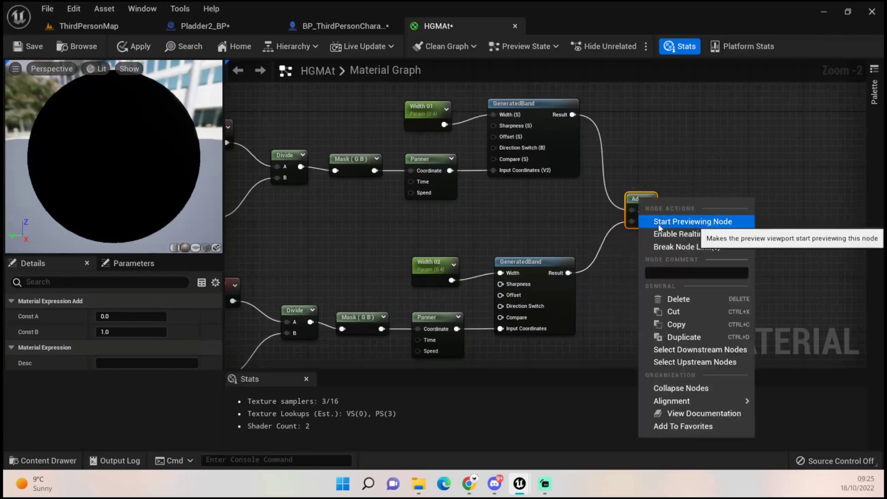
left_click(659, 226)
right_click_drag(401, 241, 437, 239)
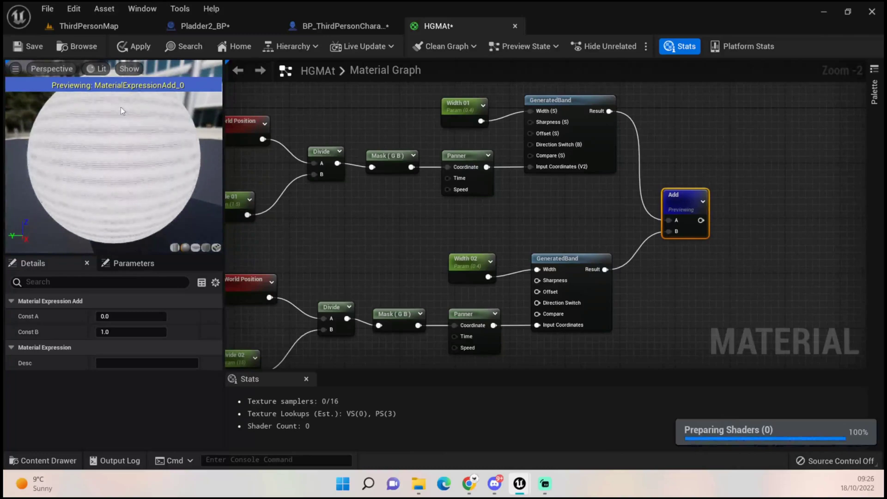
scroll(428, 206, "down", 3)
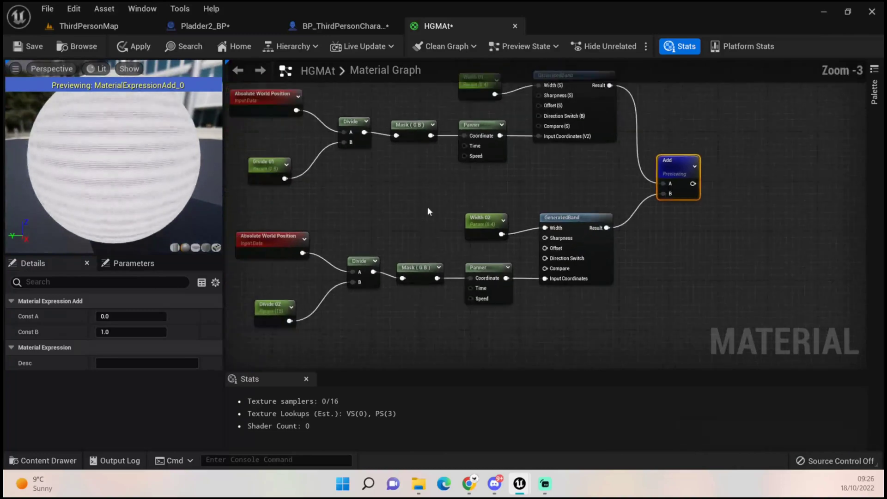
scroll(432, 208, "down", 1)
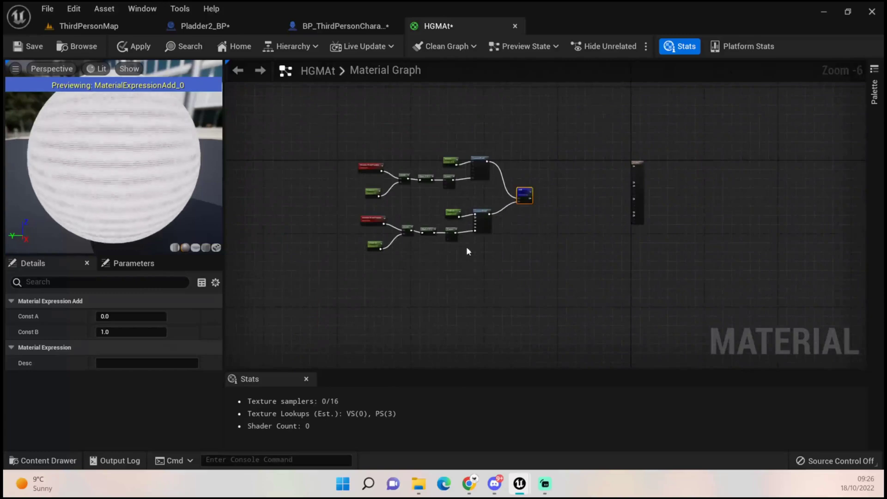
right_click_drag(484, 139, 433, 226)
scroll(427, 226, "up", 2)
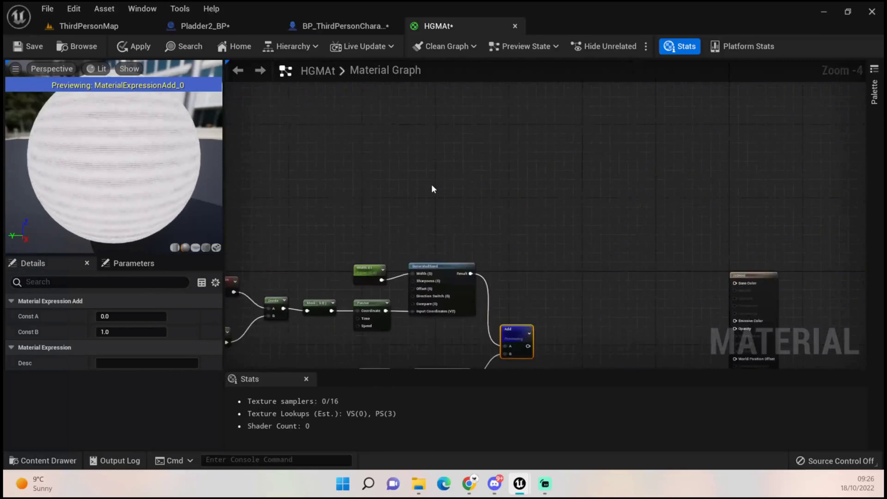
- Add a Constant3Vector node above the band chains and a Texture Sample node directly beneath it
right_click_drag(433, 185, 428, 206)
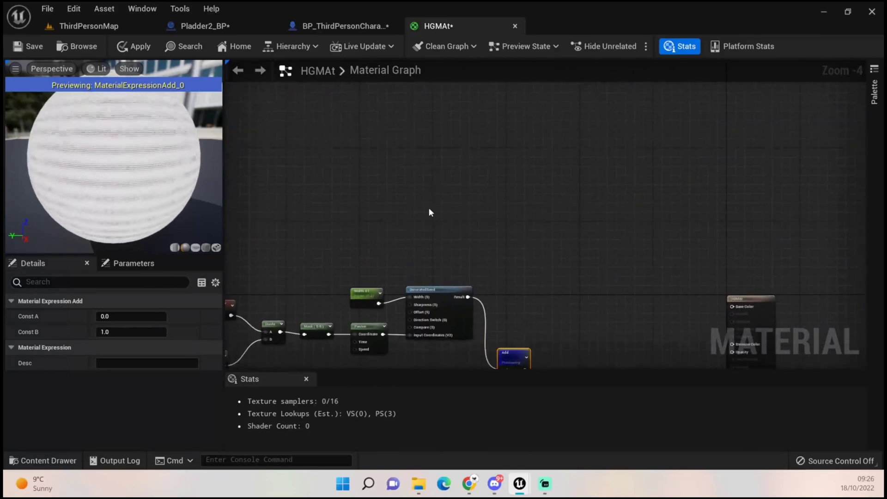
left_click(423, 115)
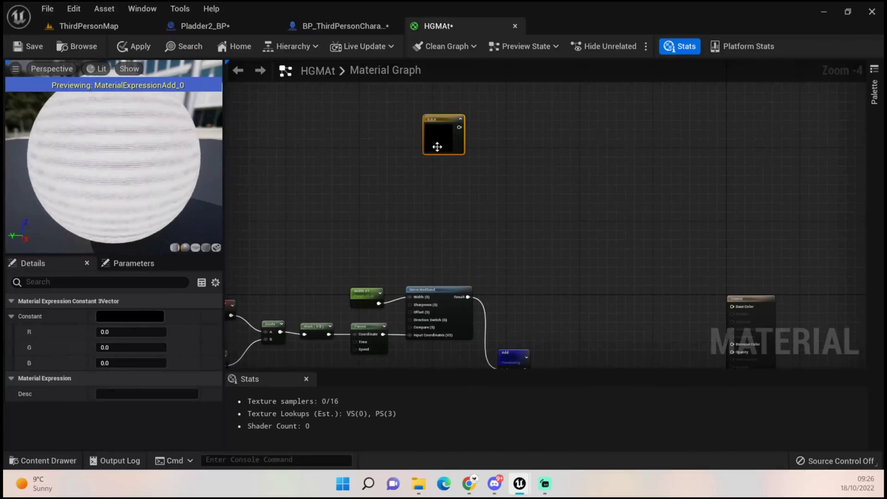
left_click(433, 177)
scroll(433, 177, "up", 2)
left_click_drag(466, 177, 420, 169)
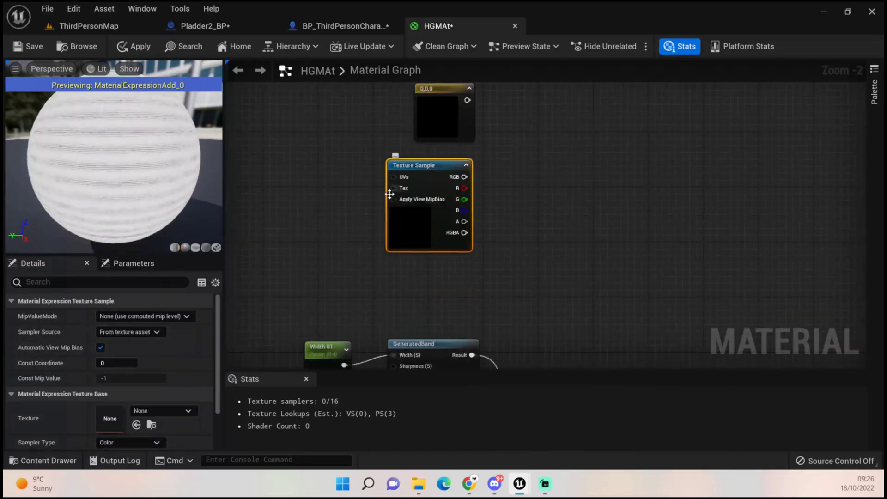
- Add a Panner node with Speed X 0.05 and connect its output to the Texture Sample's UVs
left_click(301, 170)
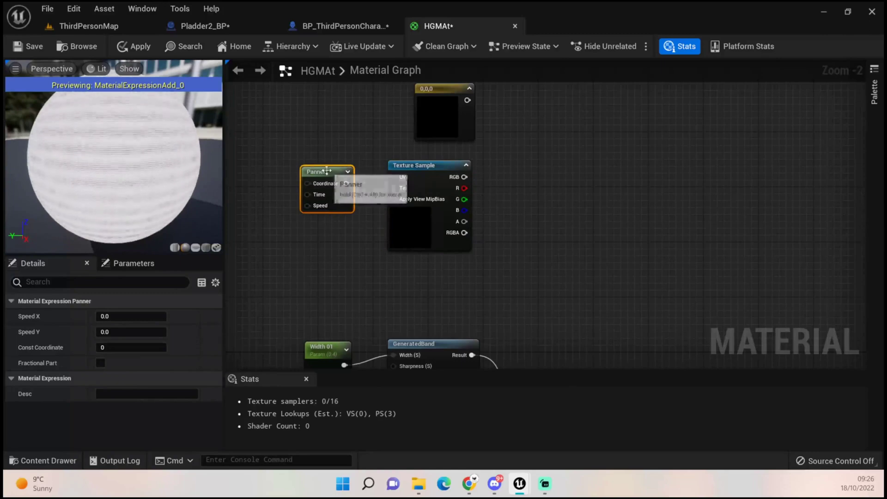
left_click(121, 318)
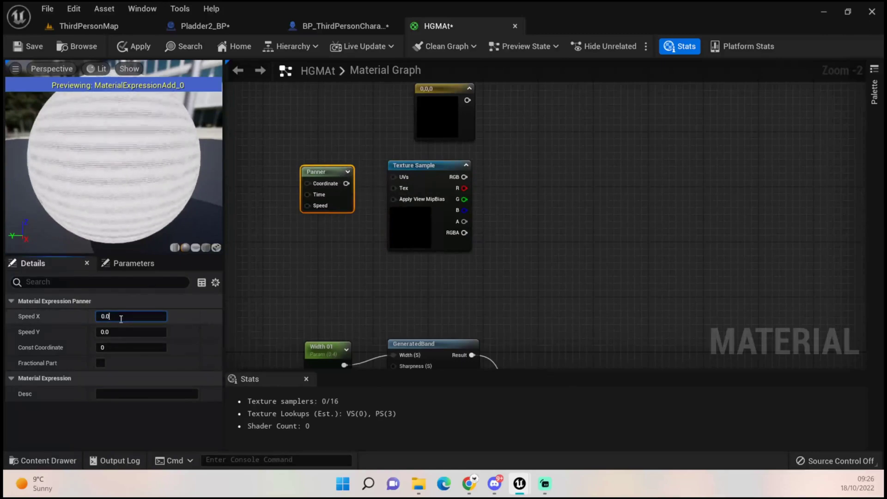
type("5")
key("Return")
left_click_drag(347, 184, 393, 177)
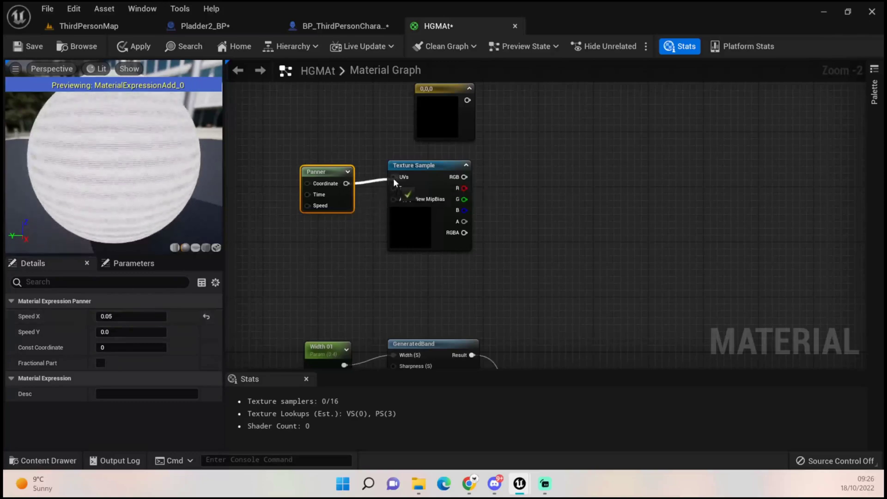
- Set the Constant3Vector to green with about R 0.036, G 0.767, B 0.115, and align the node above the Texture Sample
left_click(432, 108)
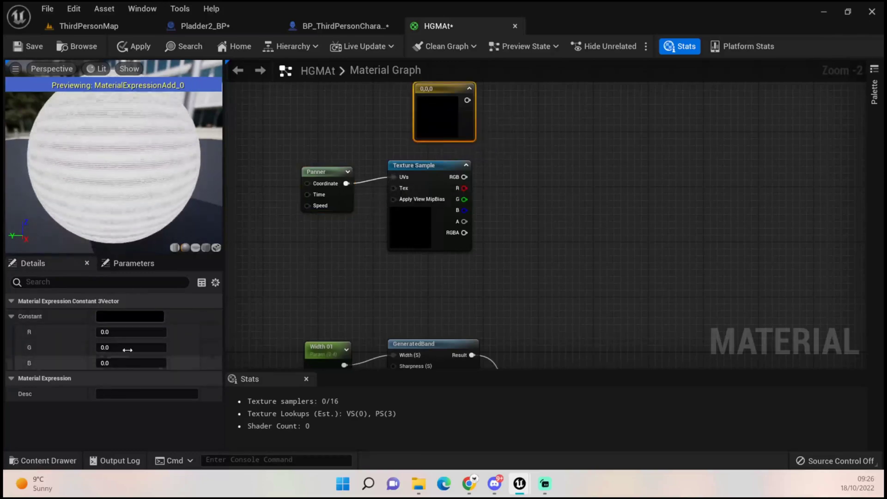
left_click(142, 319)
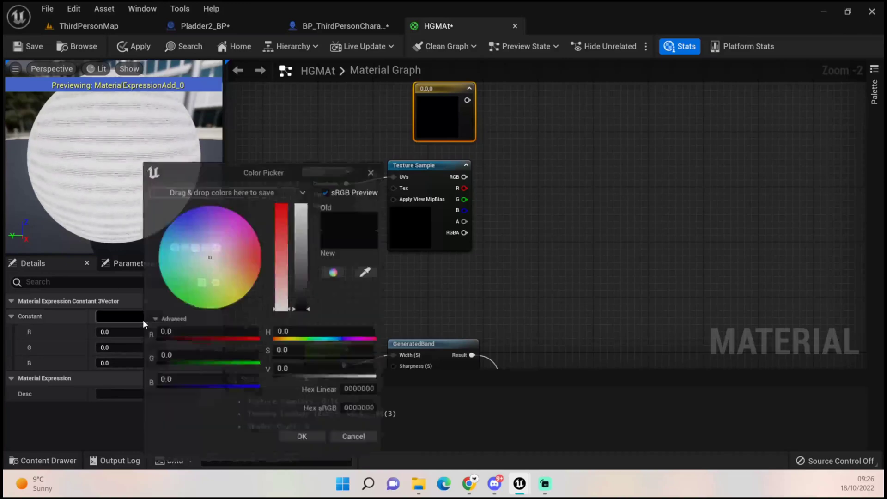
left_click_drag(227, 250, 186, 307)
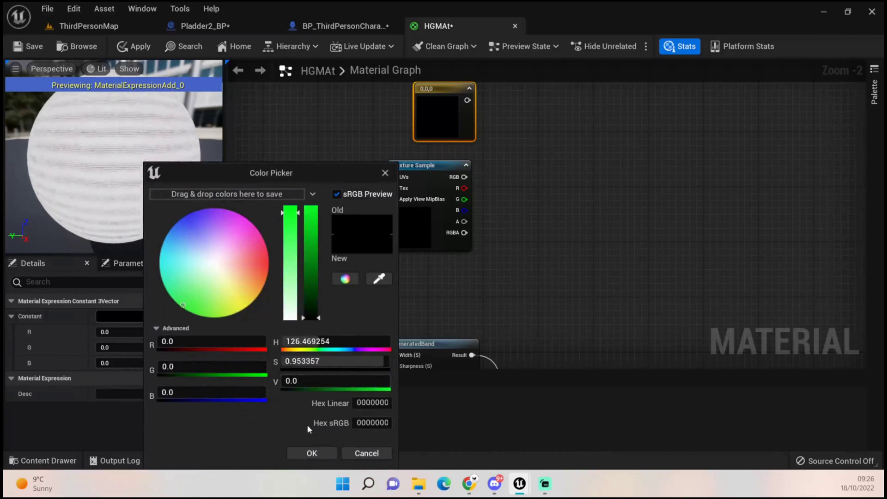
left_click_drag(306, 294, 306, 232)
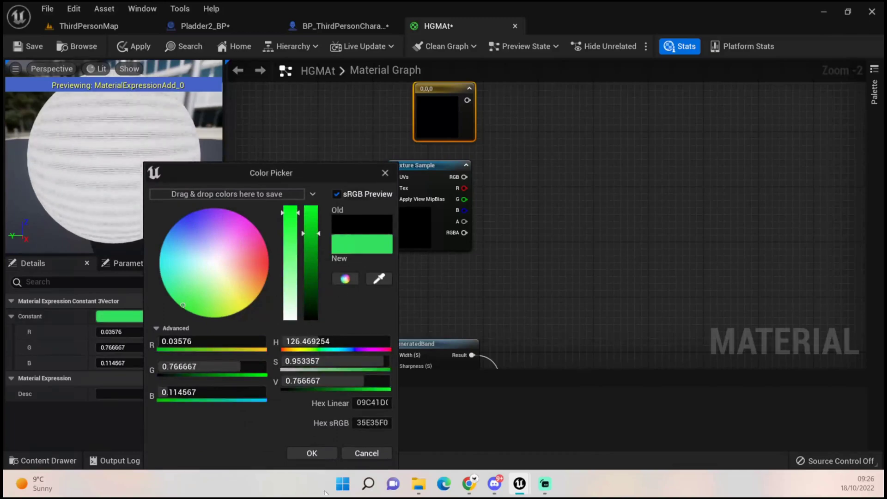
left_click(312, 453)
right_click_drag(531, 185, 522, 235)
left_click_drag(433, 140, 419, 135)
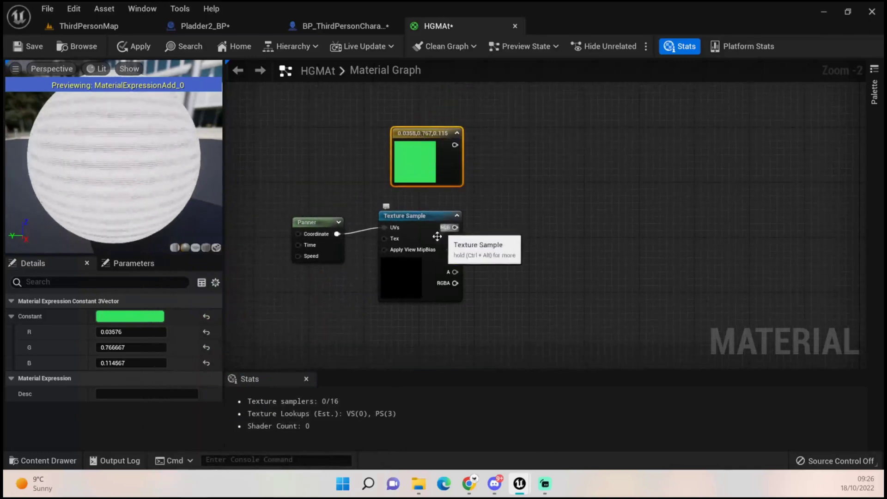
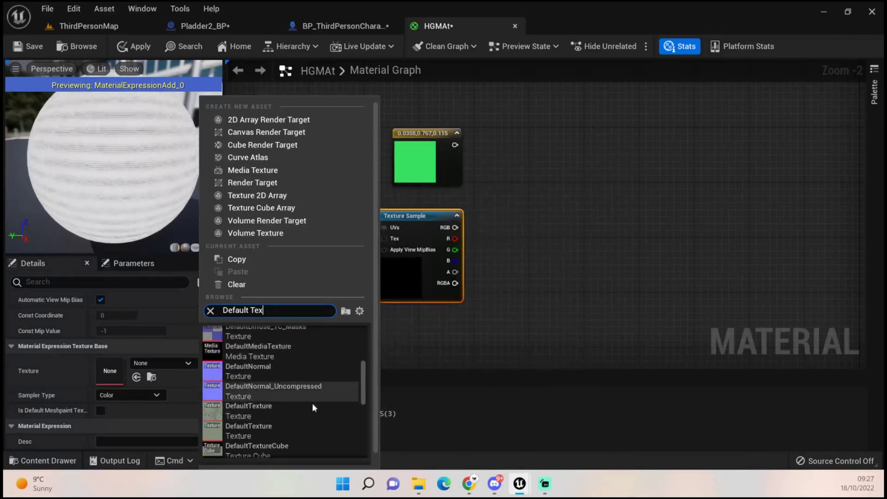
- Assign the Earth_Base_Color texture to the Texture Sample node
left_click(234, 438)
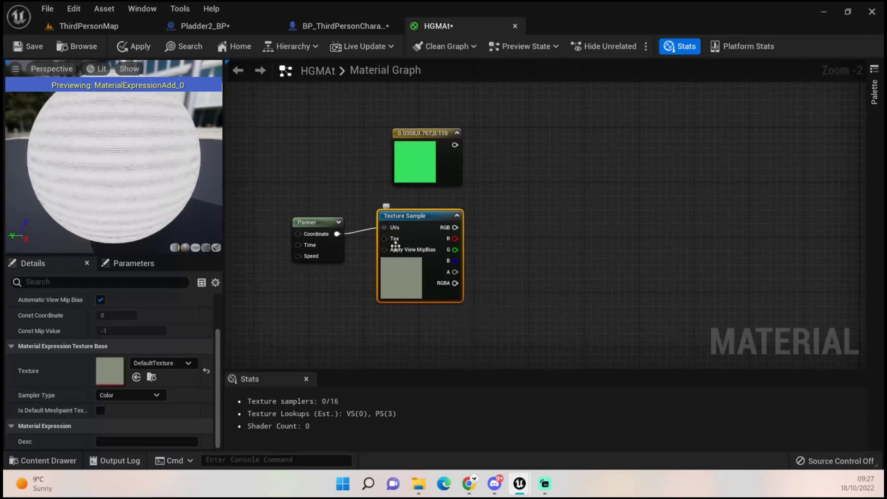
left_click(159, 363)
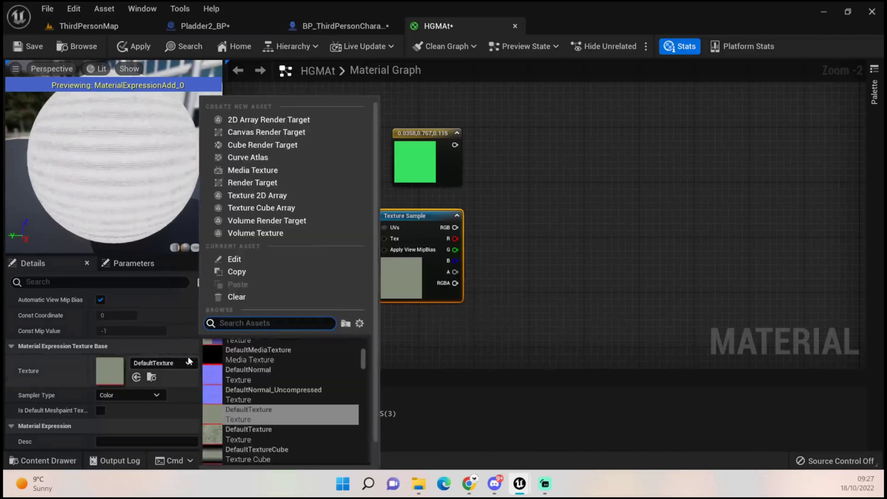
type("Earth")
left_click(291, 343)
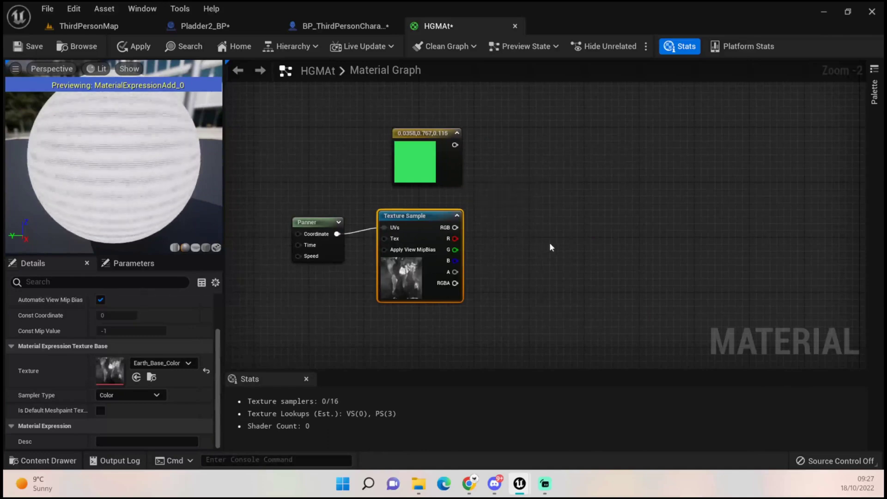
- Add a Multiply node, connecting the green Constant3Vector to A and the Texture Sample's RGB output to B
left_click(513, 189)
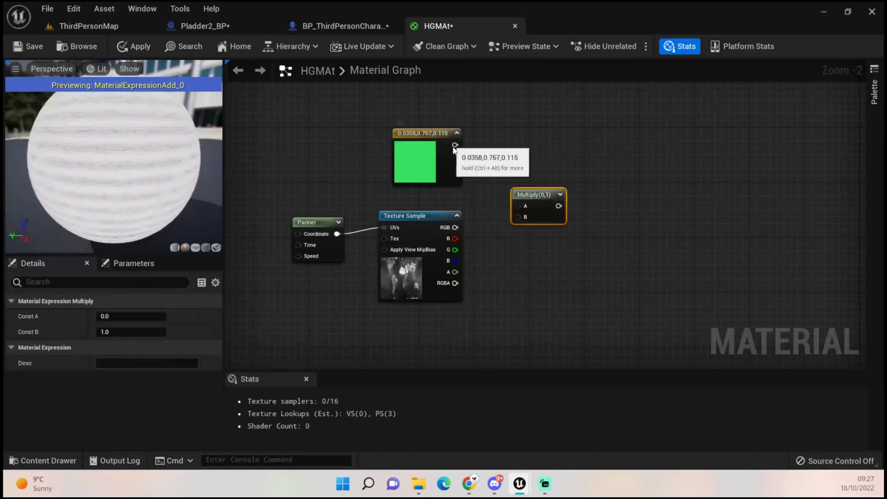
left_click_drag(455, 144, 518, 206)
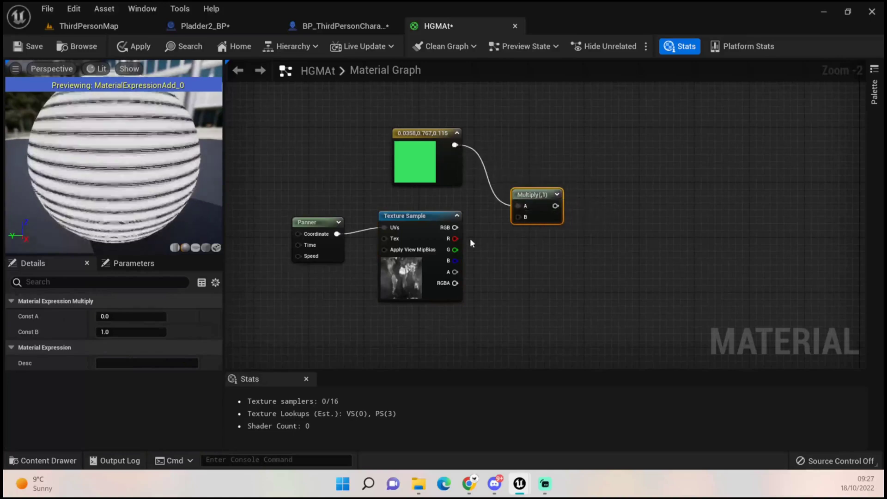
left_click_drag(455, 227, 521, 219)
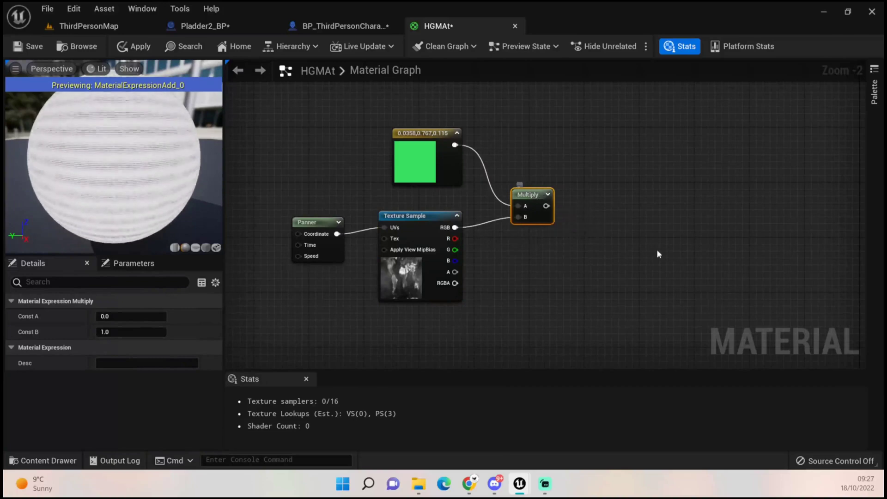
- Add a Blend_Overlay node with the Multiply as Base and the bands' Add node as Blend, and start previewing it
right_click_drag(556, 218, 502, 149)
left_click_drag(492, 137, 573, 272)
type("blend over")
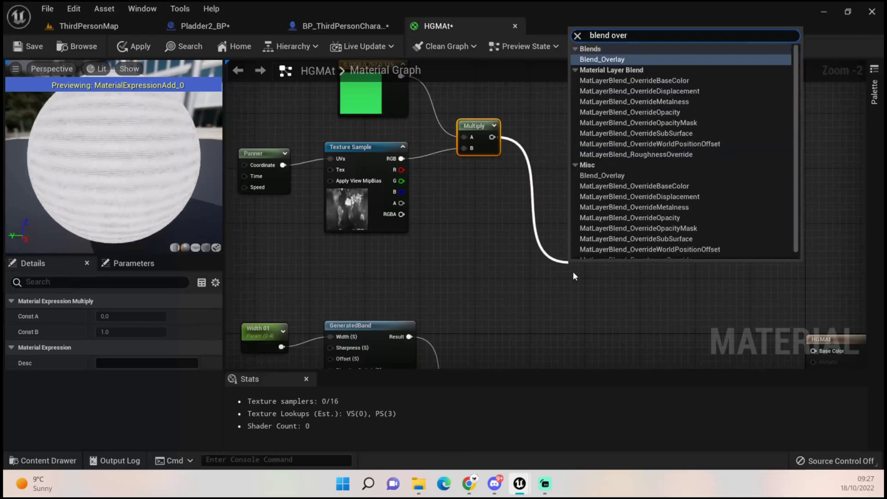
key("Return")
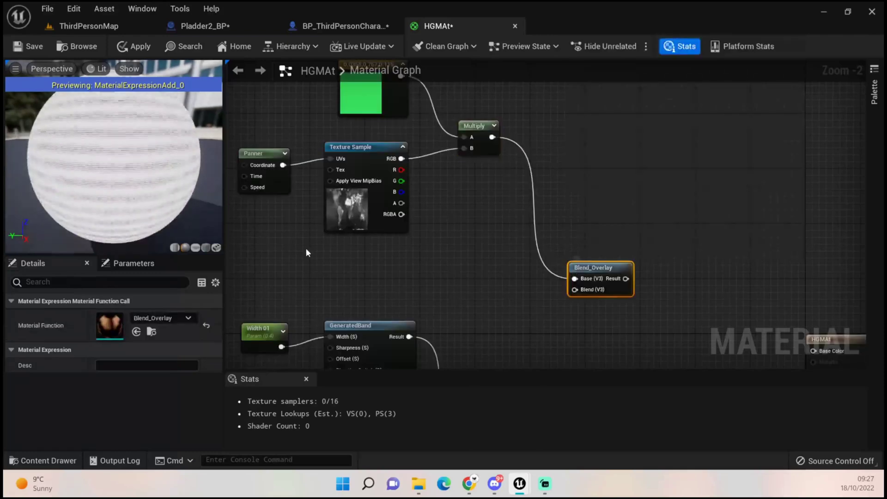
right_click_drag(541, 361, 562, 260)
left_click_drag(524, 344, 597, 188)
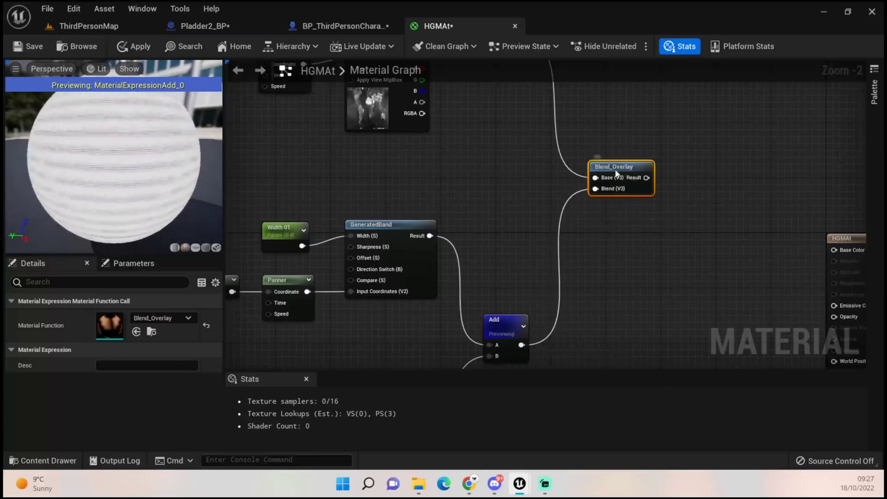
right_click(627, 179)
left_click(647, 194)
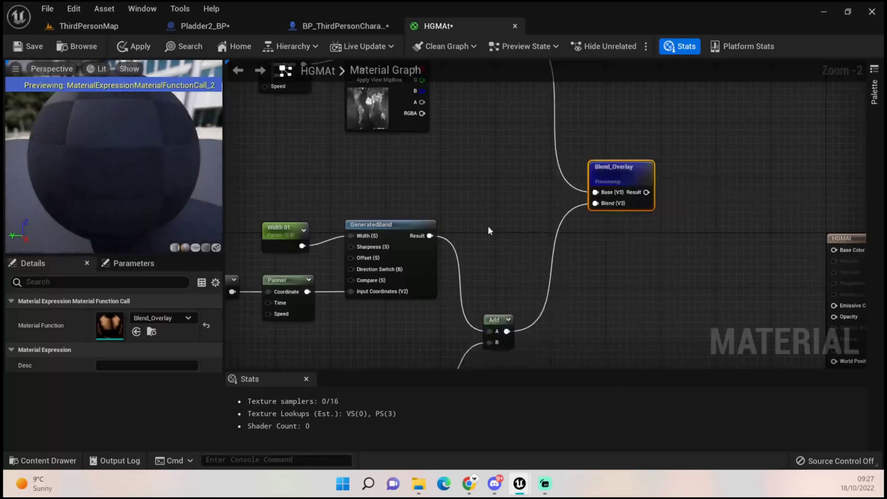
- Move the green constant, Panner, Texture Sample and Multiply nodes together closer to the band chains
right_click_drag(488, 226, 540, 223)
scroll(539, 223, "down", 3)
left_click_drag(343, 109, 542, 182)
left_click_drag(454, 157, 441, 183)
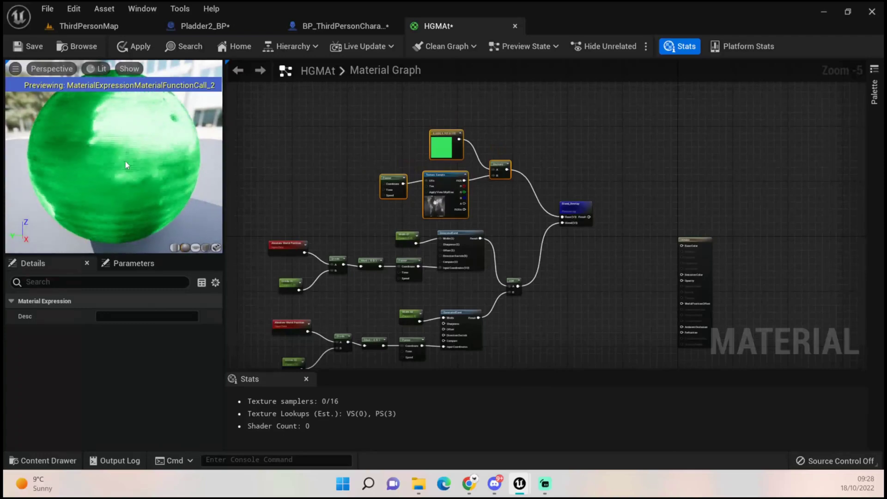
- Add a Fresnel_Function node in the empty area below the band chains
right_click_drag(484, 208, 486, 162)
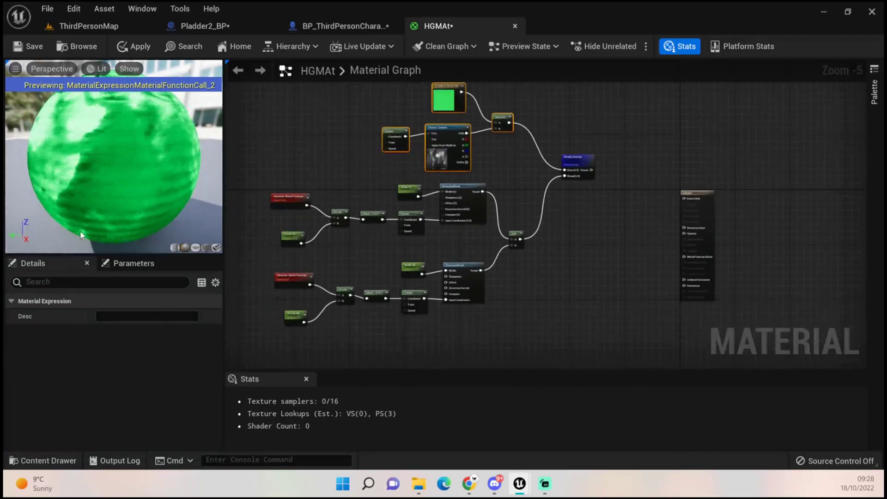
right_click_drag(581, 257, 553, 218)
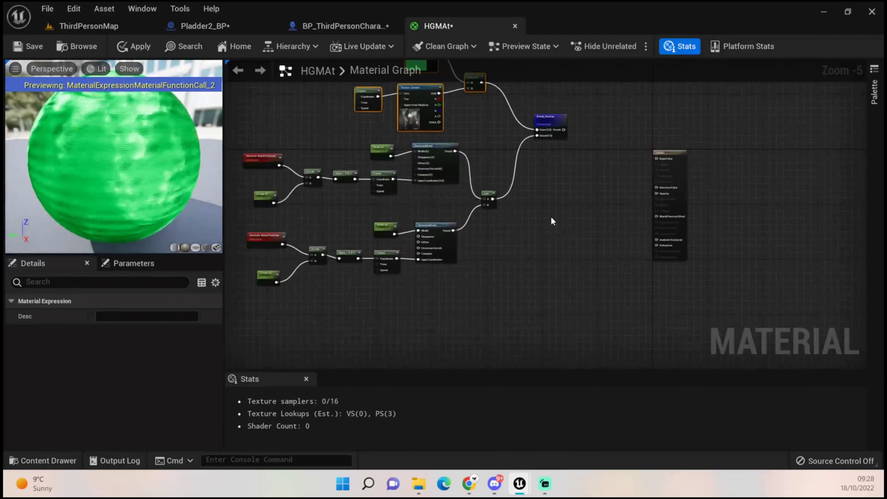
right_click_drag(580, 263, 595, 175)
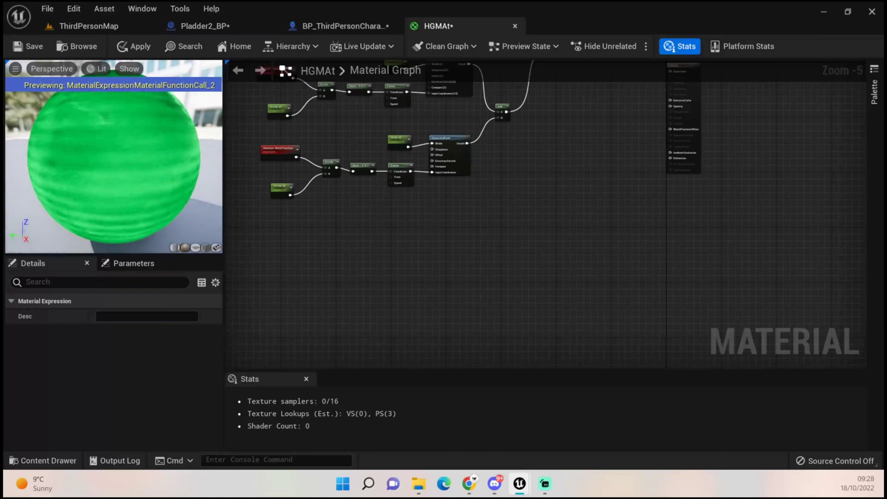
right_click(442, 250)
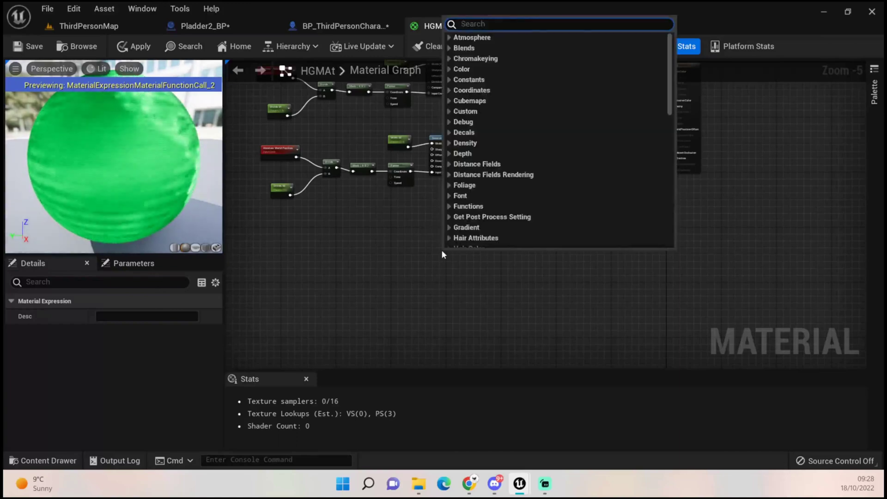
type("Fresne")
key("Up")
key("Up")
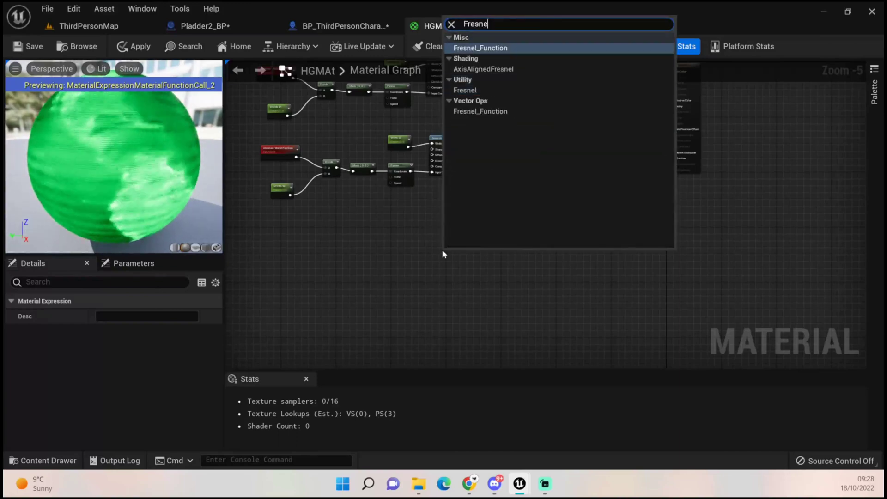
key("Return")
scroll(446, 257, "up", 3)
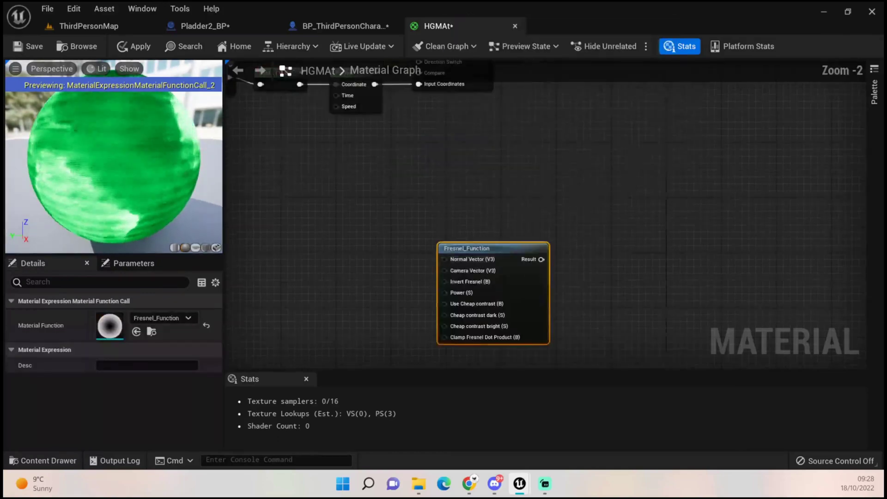
- Add a scalar parameter named Power with default value 1.5 and connect it to the Fresnel_Function's Power input
right_click_drag(357, 279, 380, 221)
right_click(365, 223)
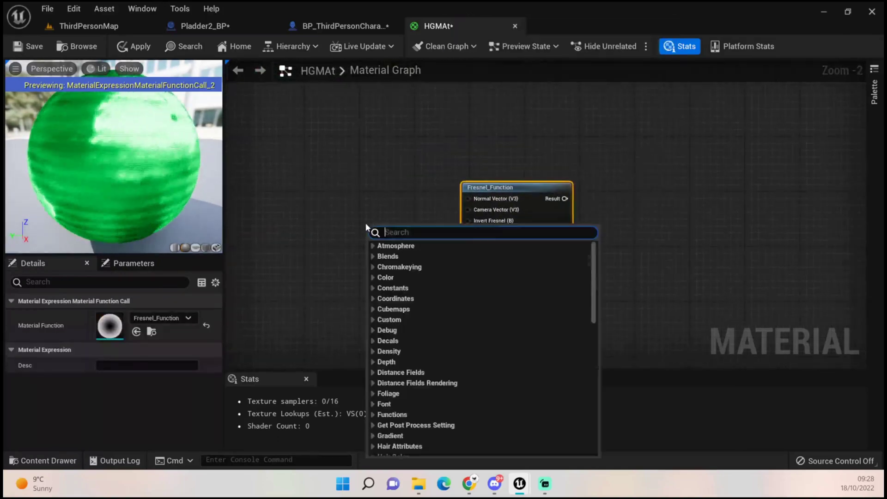
left_click(367, 209)
left_click(359, 217)
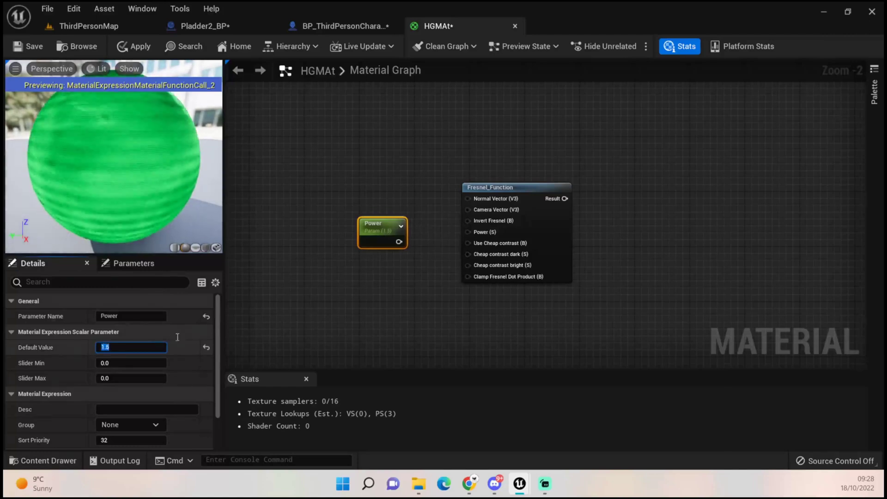
left_click_drag(398, 241, 468, 232)
- Add a TextureCoordinate node below the Fresnel group and a ScreenPosition node directly beneath it
right_click_drag(468, 232, 429, 210)
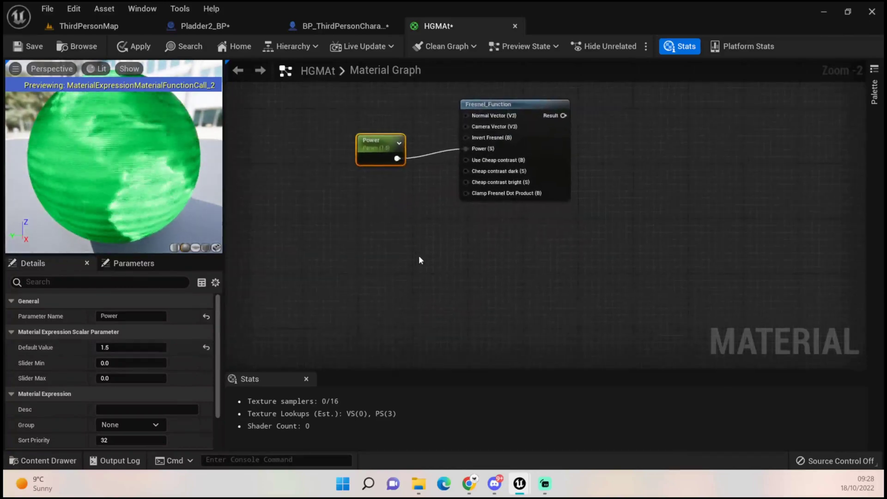
right_click_drag(419, 256, 509, 213)
right_click(380, 211)
type("Text co")
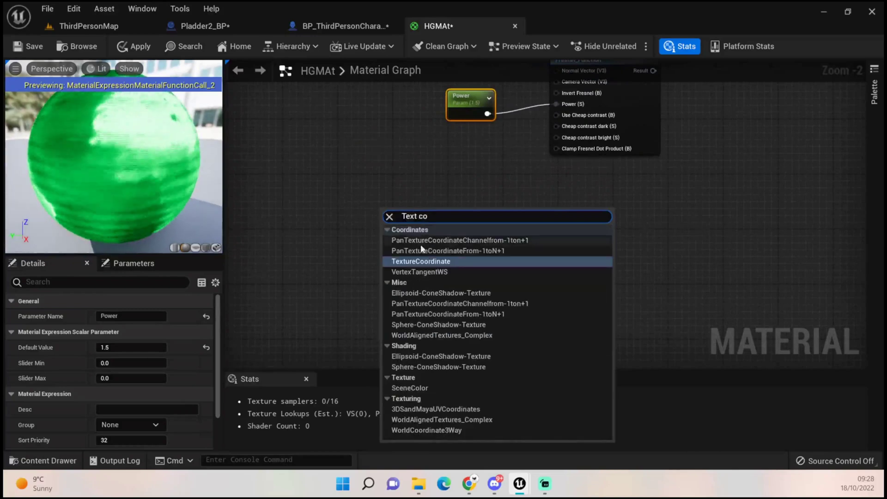
left_click(420, 262)
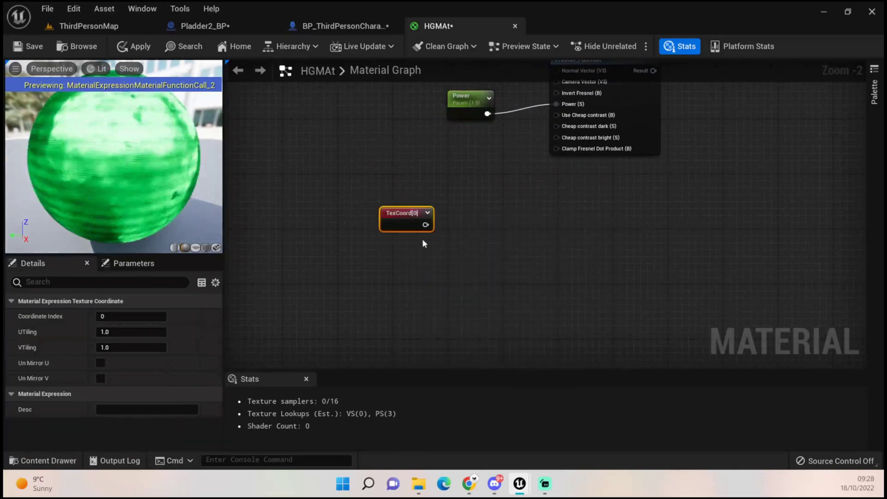
right_click(361, 262)
type("Scree")
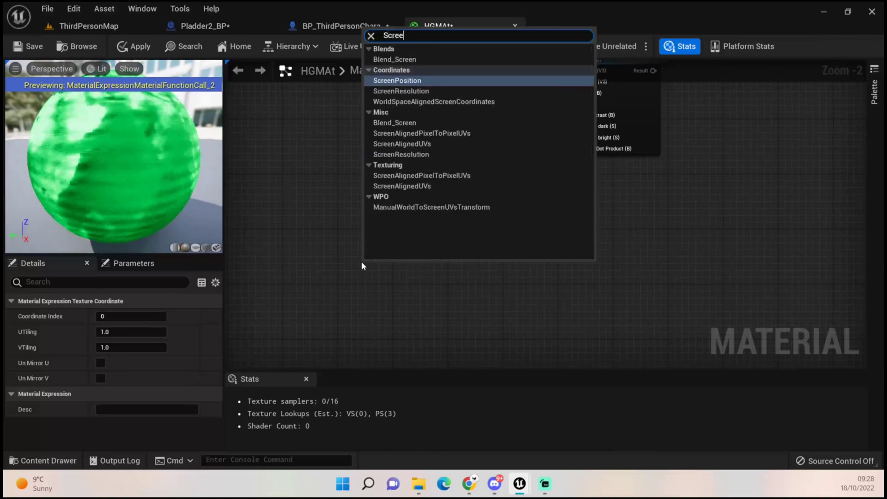
type("n")
key("Return")
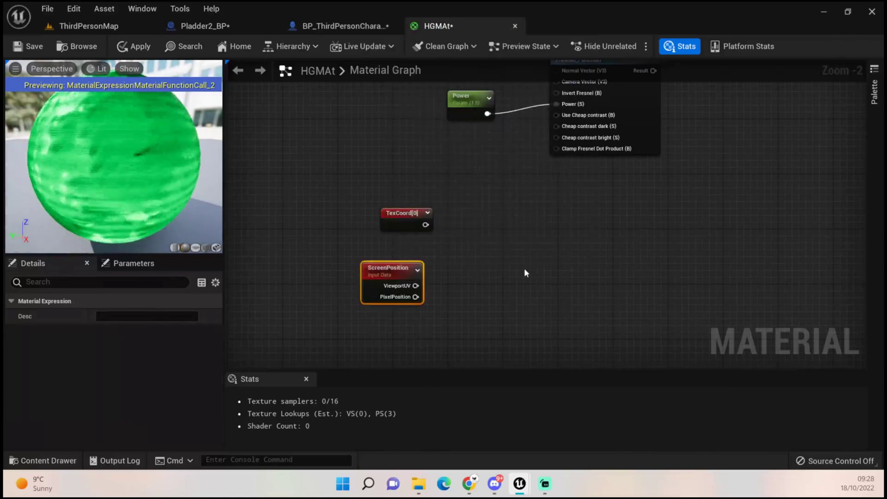
- Add two Multiply nodes and a Panner node beside the TexCoord and ScreenPosition nodes
left_click(476, 234)
left_click(579, 298)
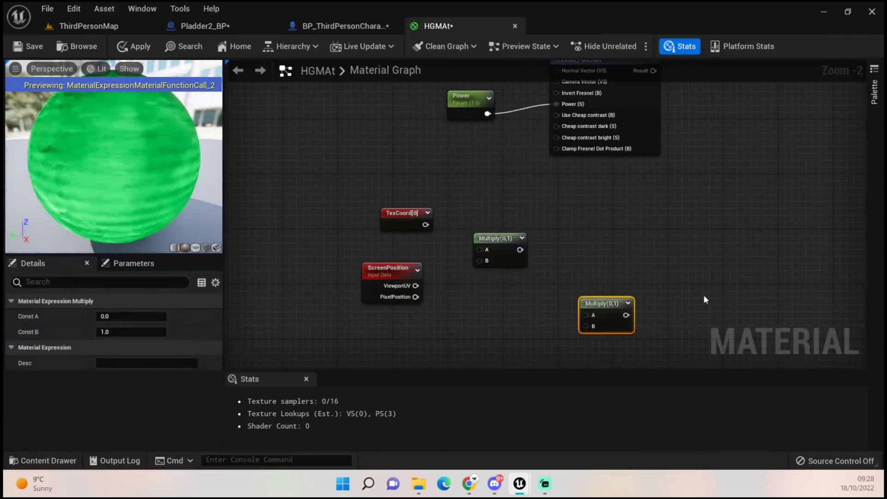
key("p")
left_click(719, 294)
- Multiply TexCoord by a Const B of 0.1, then connect that result and ScreenPosition's ViewportUV to the second Multiply's A and B
right_click_drag(479, 271, 450, 224)
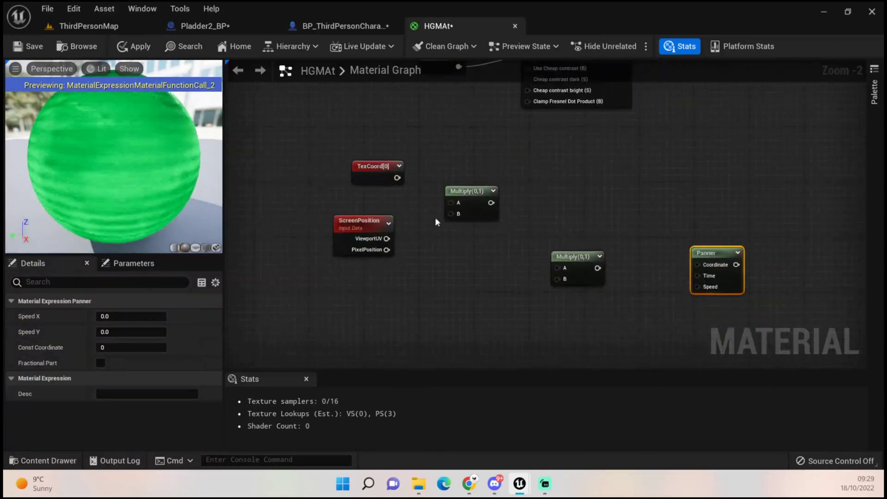
left_click_drag(397, 178, 454, 206)
left_click(474, 196)
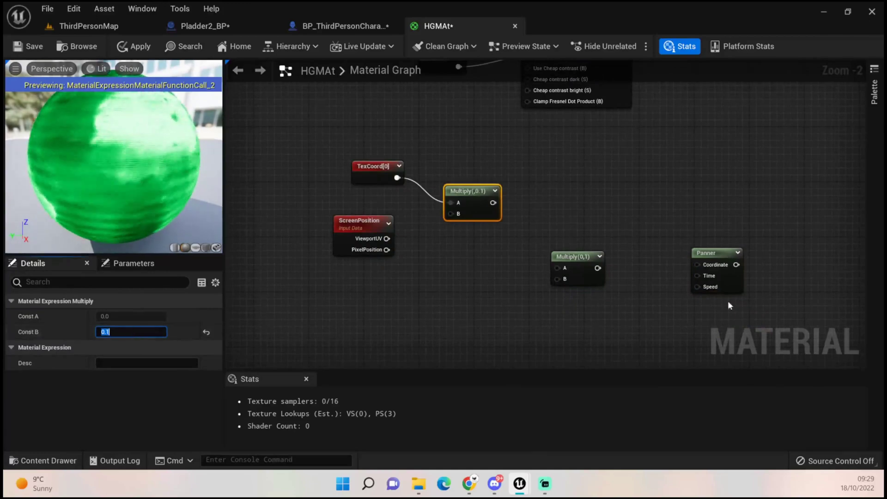
left_click_drag(493, 202, 560, 233)
left_click_drag(387, 238, 553, 253)
- Connect the second Multiply to the Panner's Coordinate input and set the Panner's Speed Y to 0.02
left_click_drag(707, 252, 670, 222)
left_click_drag(579, 241, 671, 234)
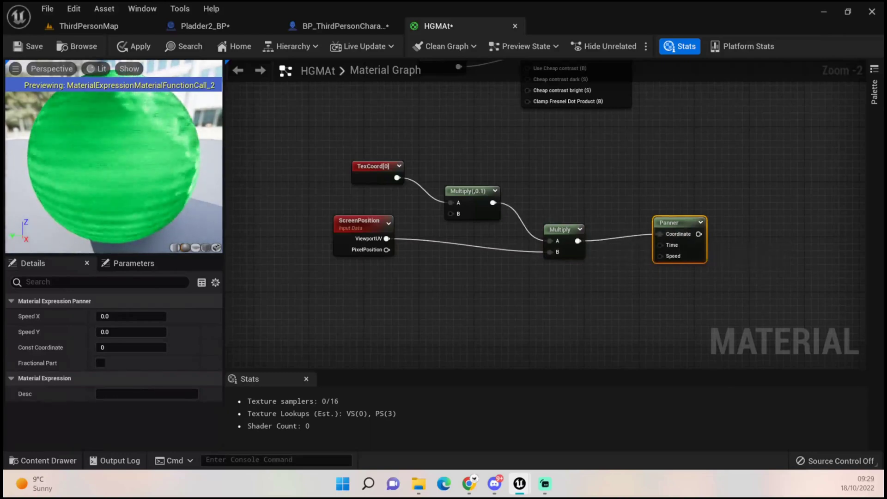
left_click(158, 315)
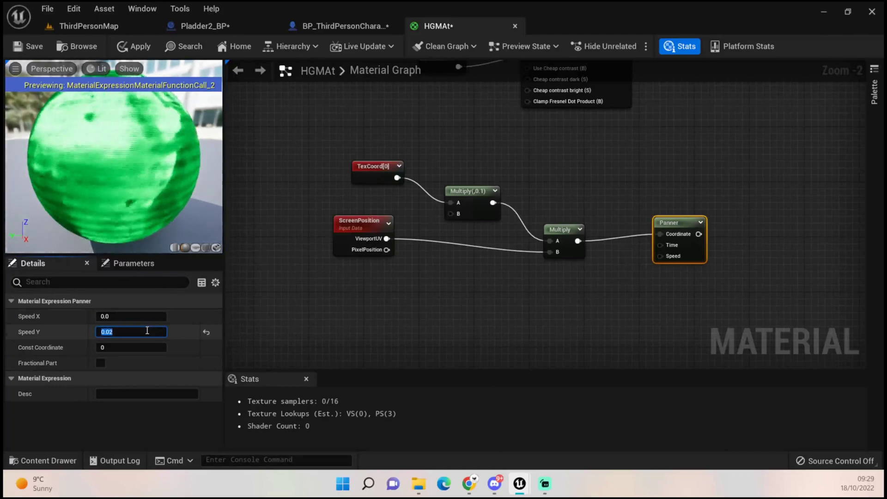
- Add a Texture Sample node beside the new Panner and connect the Panner's output to its UVs
right_click_drag(657, 287, 443, 306)
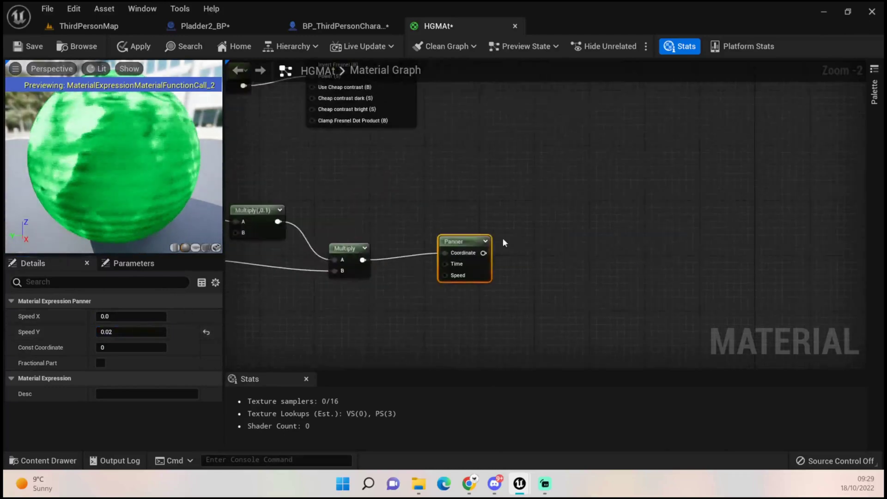
left_click(581, 233)
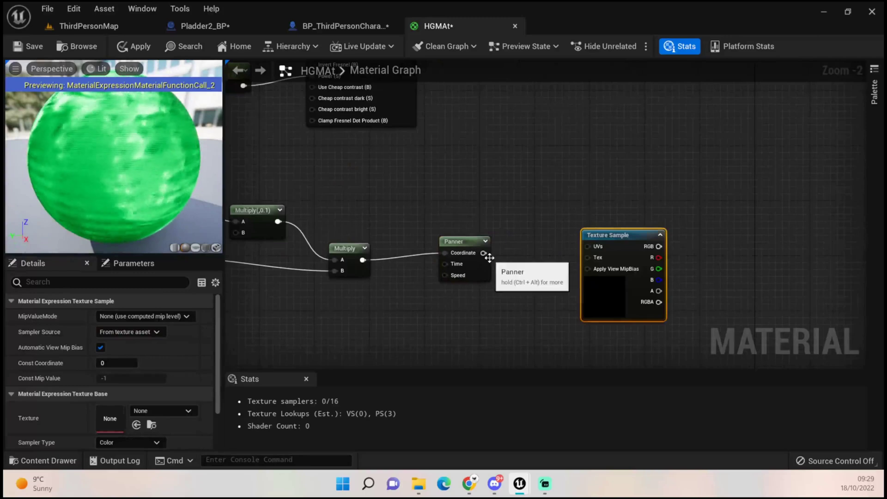
left_click_drag(483, 254, 566, 248)
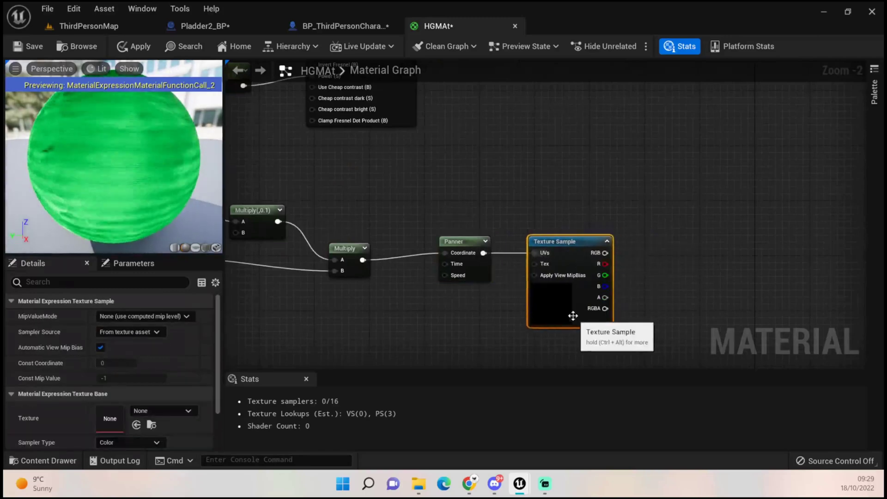
scroll(138, 385, "down", 1)
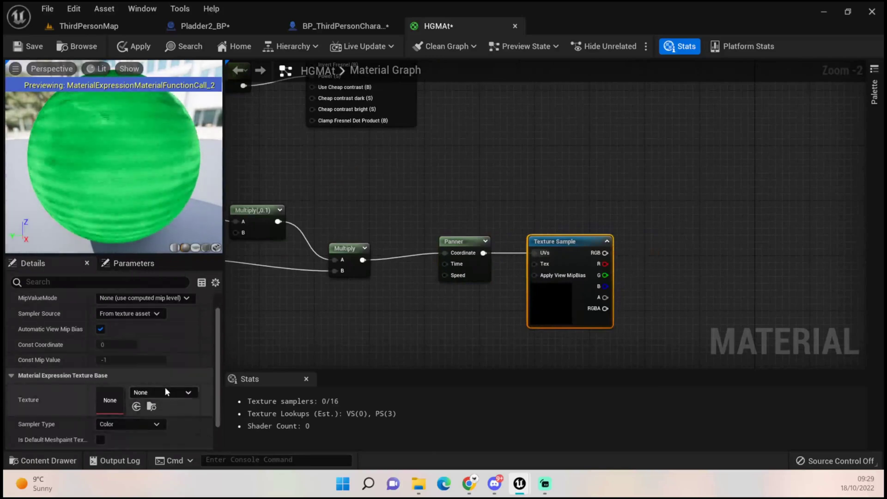
left_click(153, 392)
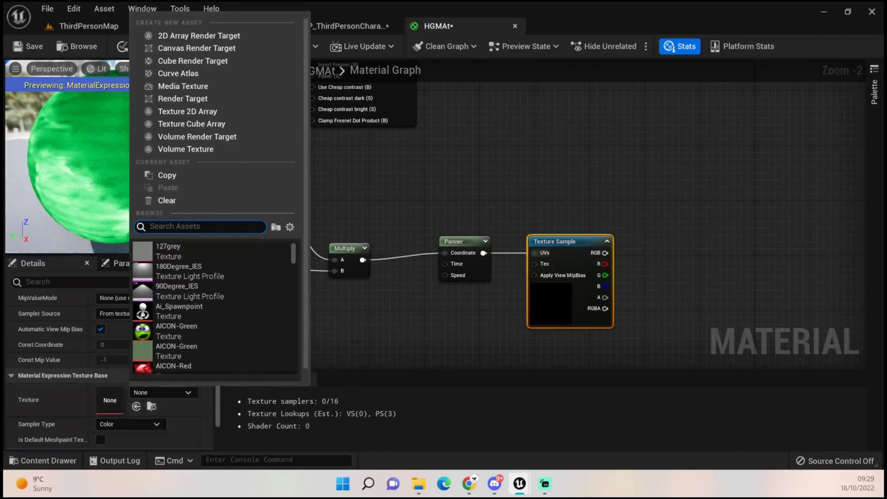
key("Escape")
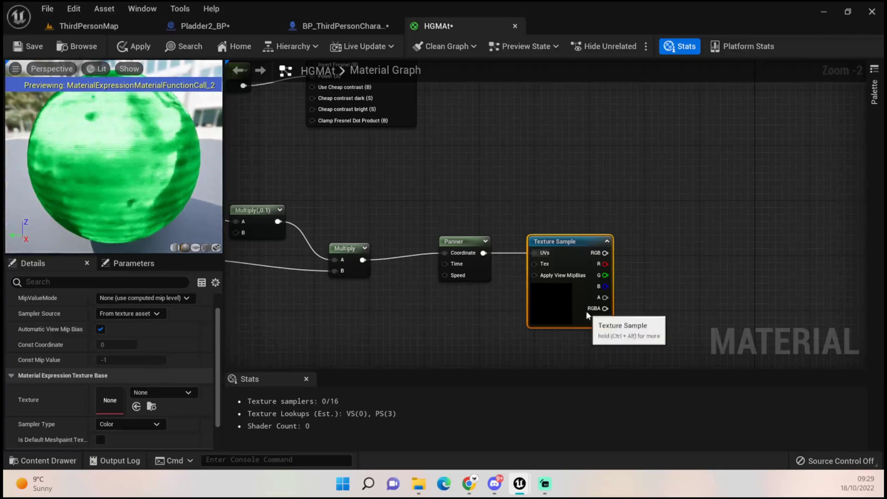
- Assign the T_Perlin_Noise_M texture to the new Texture Sample node
left_click(170, 393)
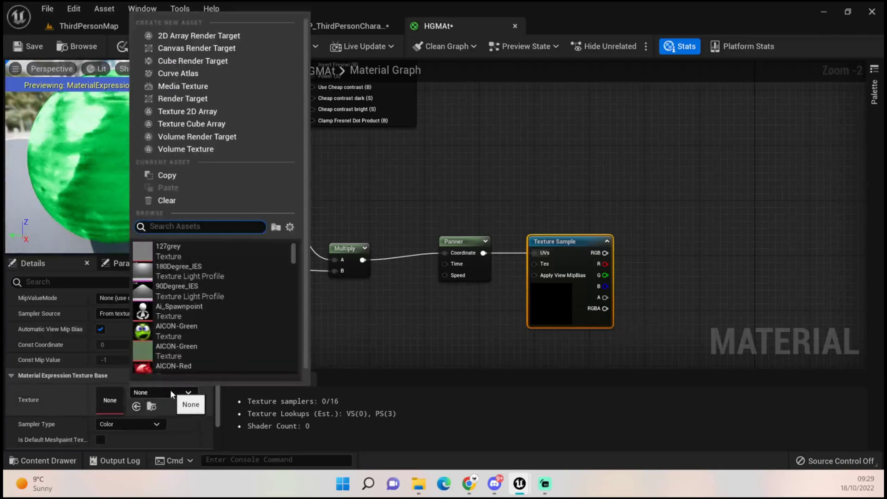
type("Perlin")
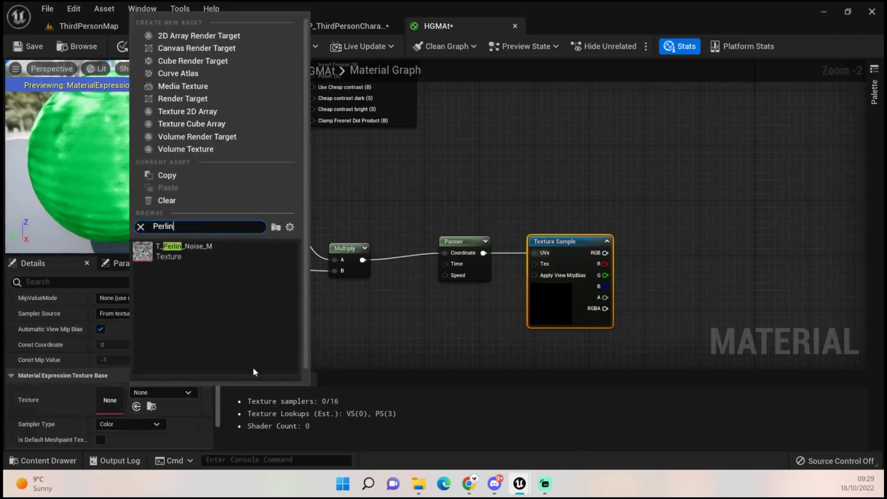
left_click(178, 249)
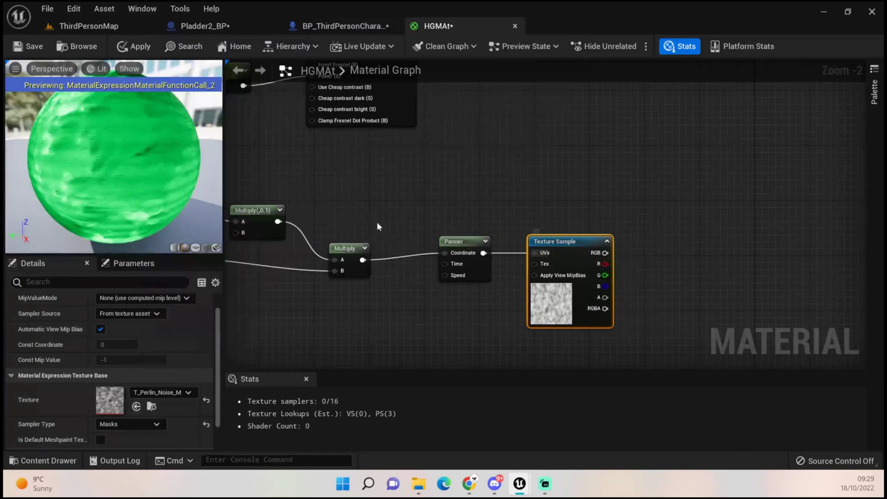
- Add two Multiply nodes and connect the Fresnel function's Result and the Perlin Texture Sample's RGB to the first one's A and B
scroll(340, 250, "down", 3)
right_click_drag(348, 267, 430, 256)
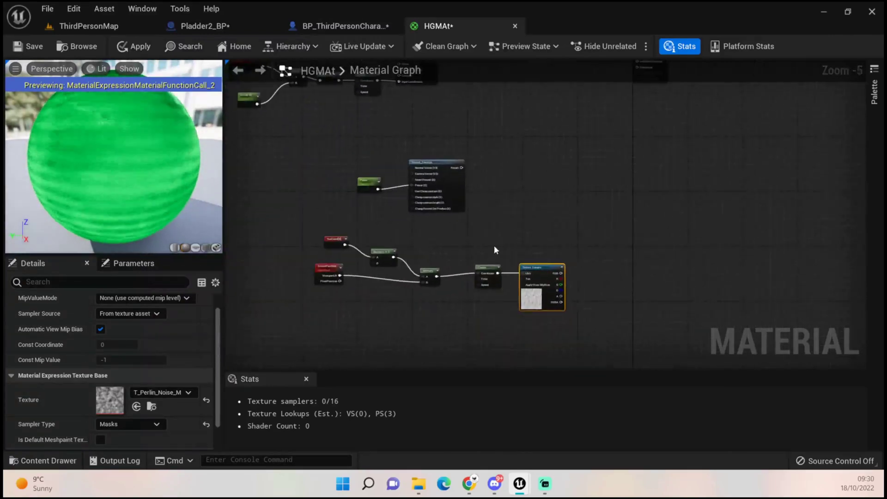
left_click(573, 175)
left_click(677, 215)
scroll(511, 210, "up", 1)
left_click_drag(444, 149, 593, 172)
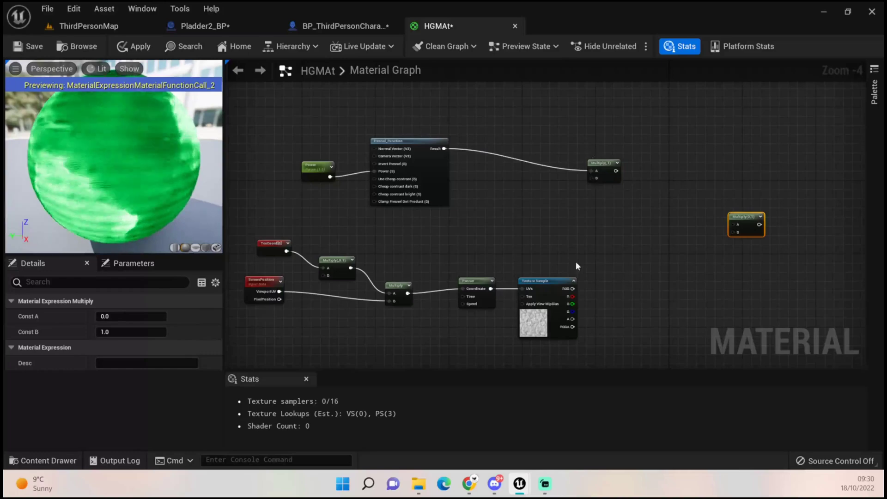
left_click_drag(571, 287, 595, 179)
- Place the second Multiply beside the first one and connect the first Multiply's output to its A input
right_click_drag(748, 229, 656, 244)
left_click_drag(656, 244, 577, 209)
right_click_drag(550, 253, 496, 284)
scroll(496, 284, "up", 2)
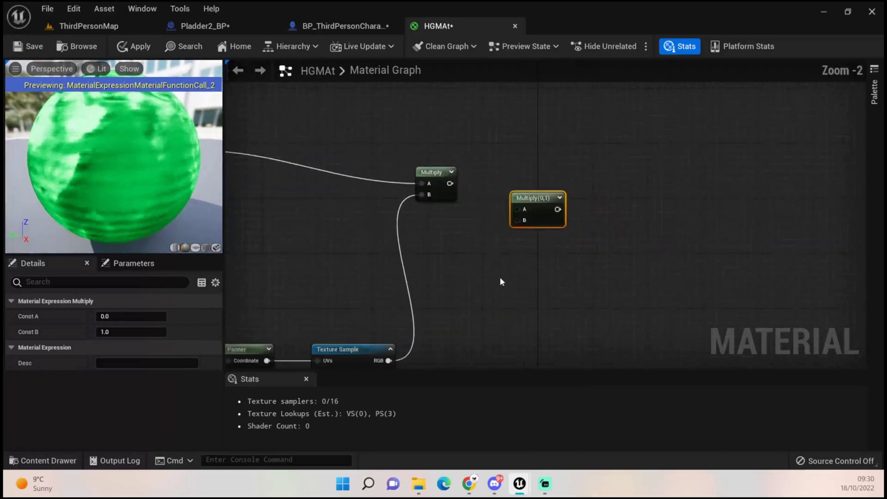
left_click_drag(450, 183, 525, 211)
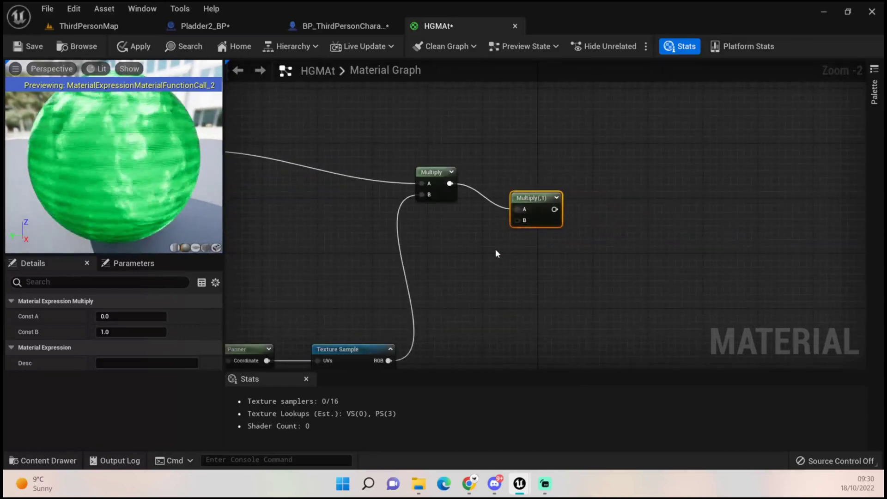
- Add a scalar parameter named Glowing with a default value of 30 and connect it to the second Multiply's B input
left_click(451, 250)
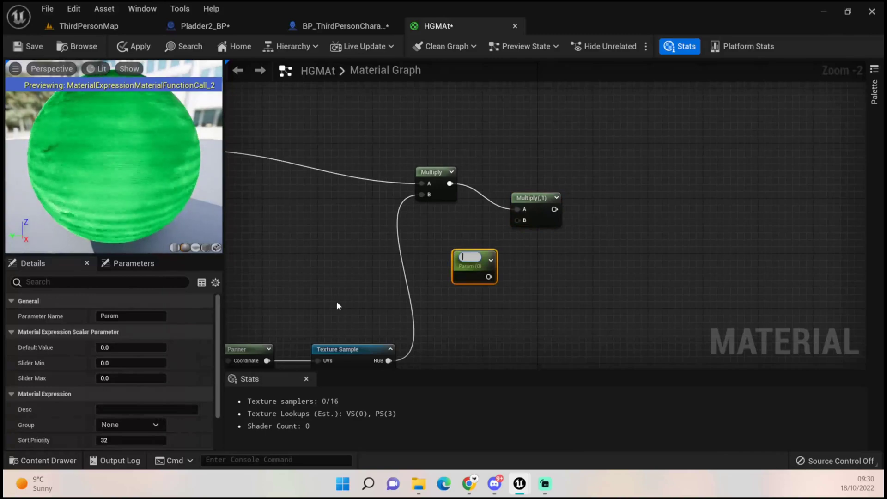
type("Glowing")
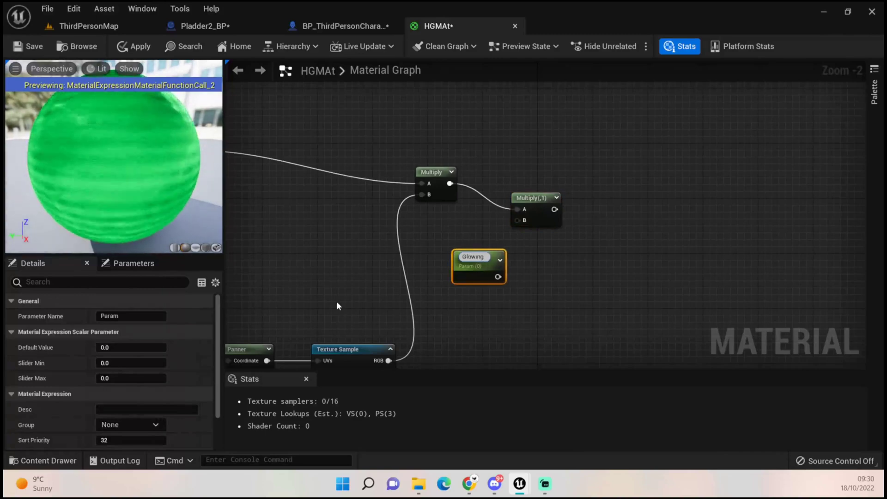
key("Return")
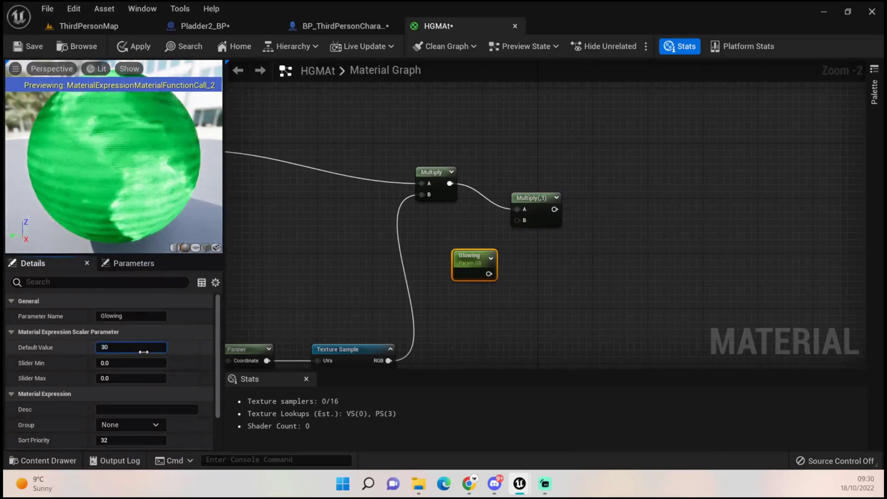
left_click_drag(493, 264, 517, 220)
right_click_drag(603, 183, 559, 218)
- Move the material output node away from the graph and shift the whole Fresnel and Perlin noise node group up beneath the band nodes
scroll(490, 309, "down", 1)
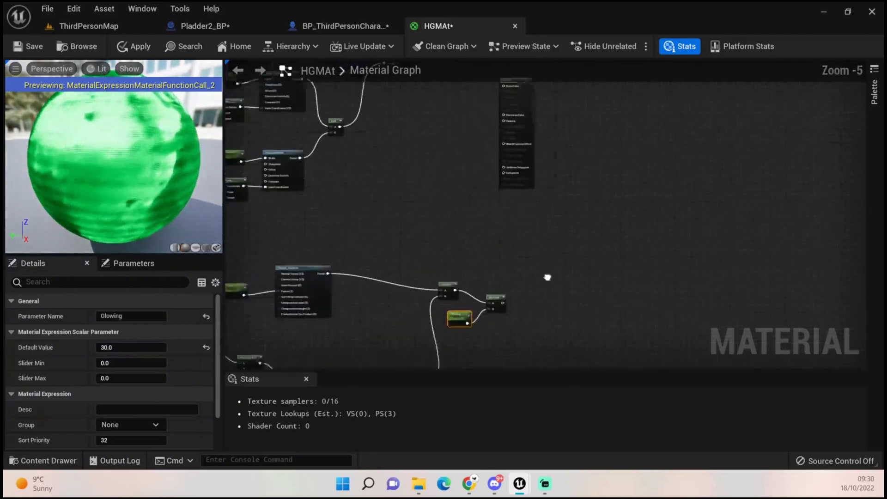
left_click_drag(562, 149, 623, 159)
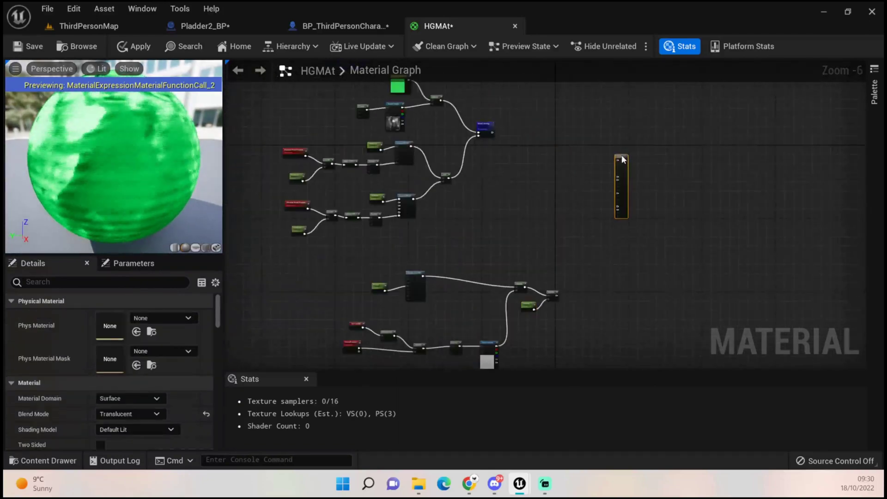
left_click_drag(327, 268, 557, 326)
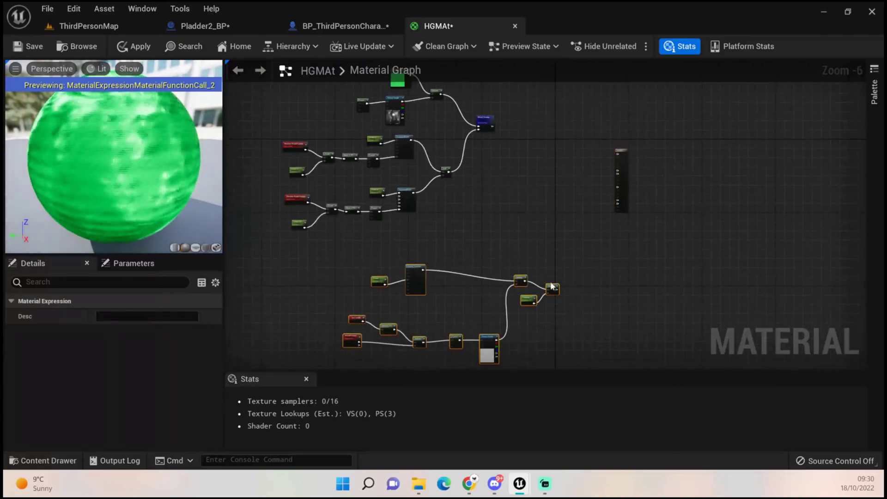
left_click_drag(553, 289, 482, 251)
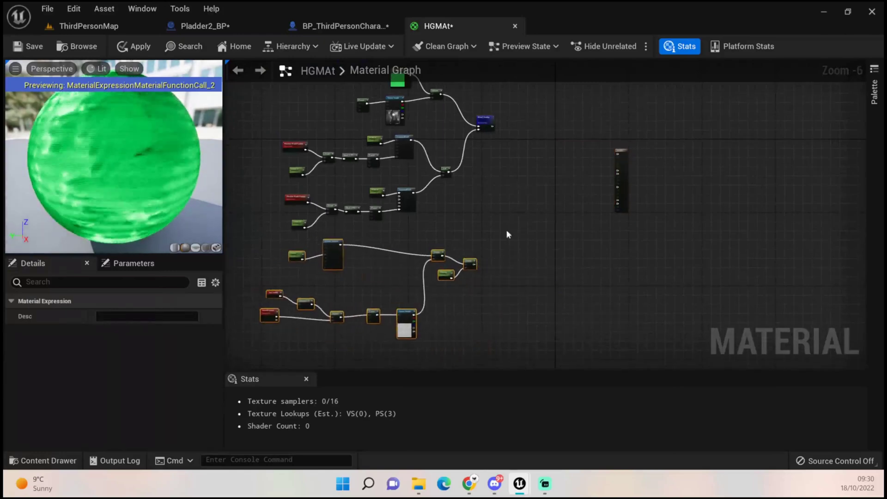
- Add a Multiply node, an Add node and a scalar parameter named Opacity between Blend_Overlay and the material output
scroll(531, 185, "up", 1)
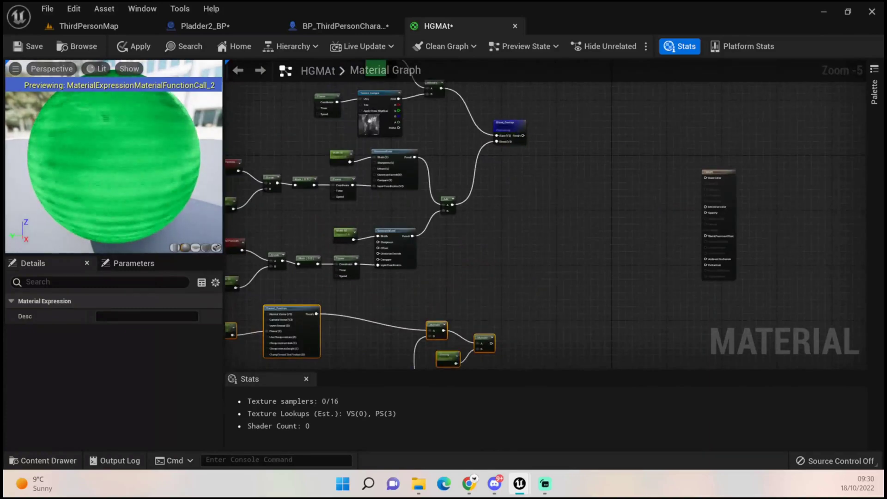
left_click(561, 207)
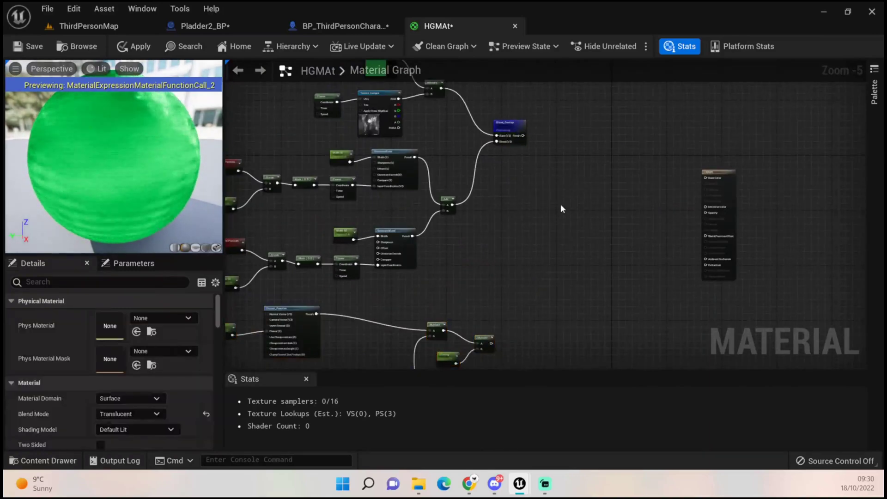
left_click(539, 229)
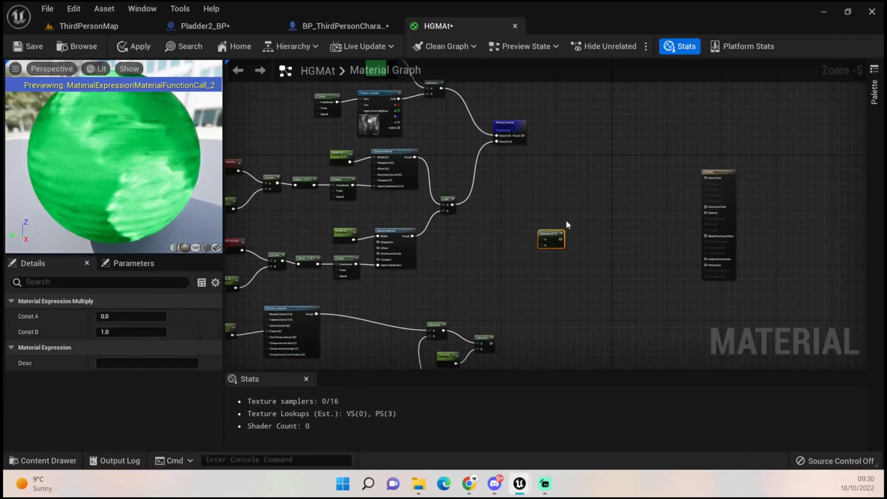
left_click(597, 158)
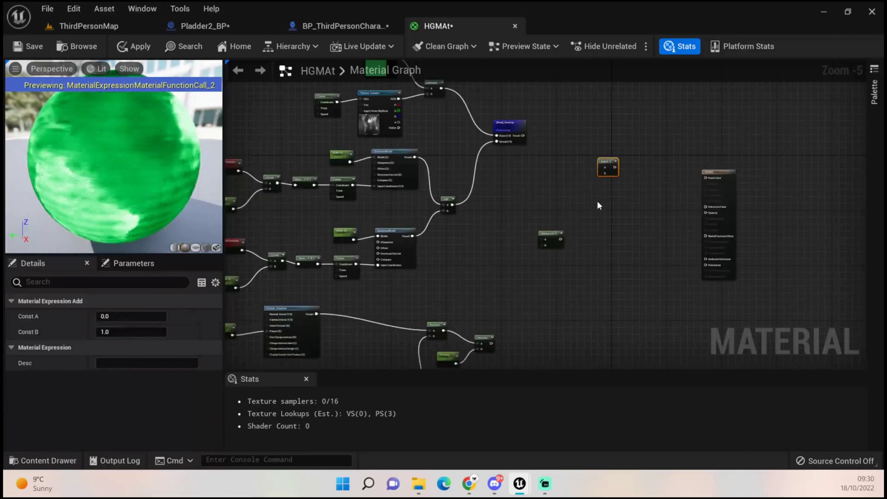
left_click(646, 239)
scroll(646, 239, "up", 2)
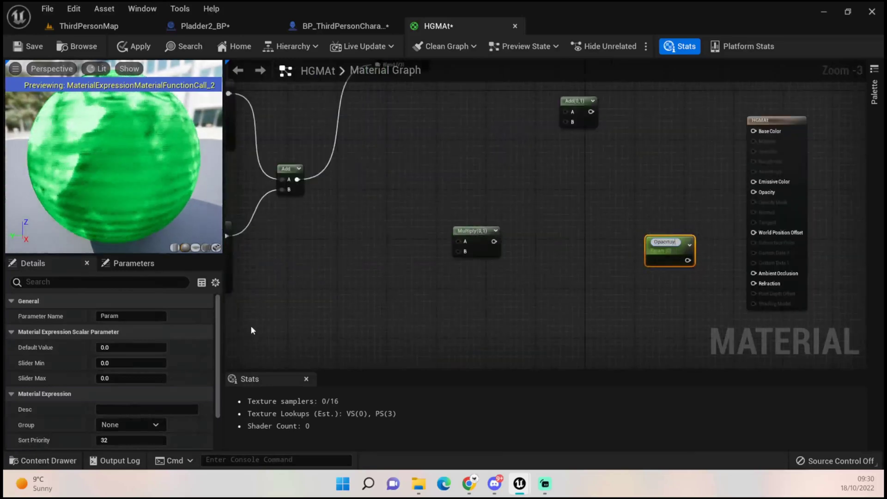
type("Opacity")
key("Return")
- Multiply the Blend_Overlay Result (A) by the glowing Multiply output (B), then connect the Blend_Overlay Result and that product to the Add node's A and B
right_click_drag(360, 234, 467, 160)
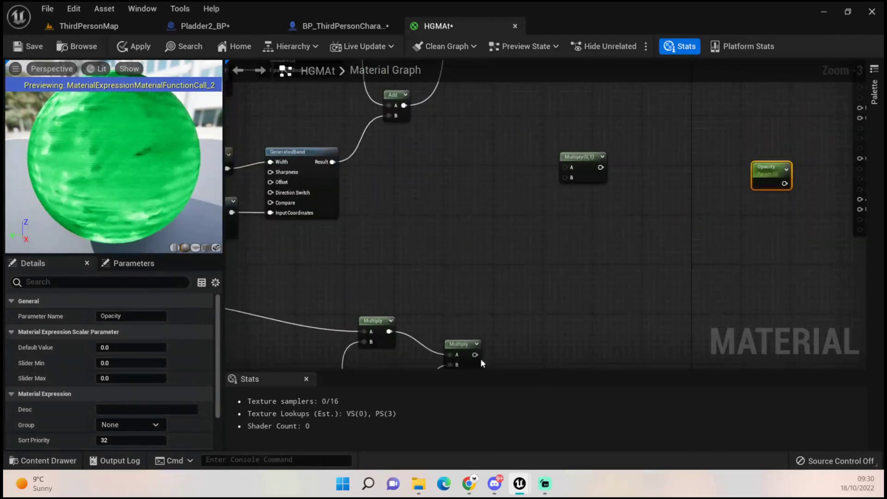
left_click_drag(475, 354, 566, 174)
right_click_drag(521, 189, 493, 267)
right_click_drag(479, 139, 463, 153)
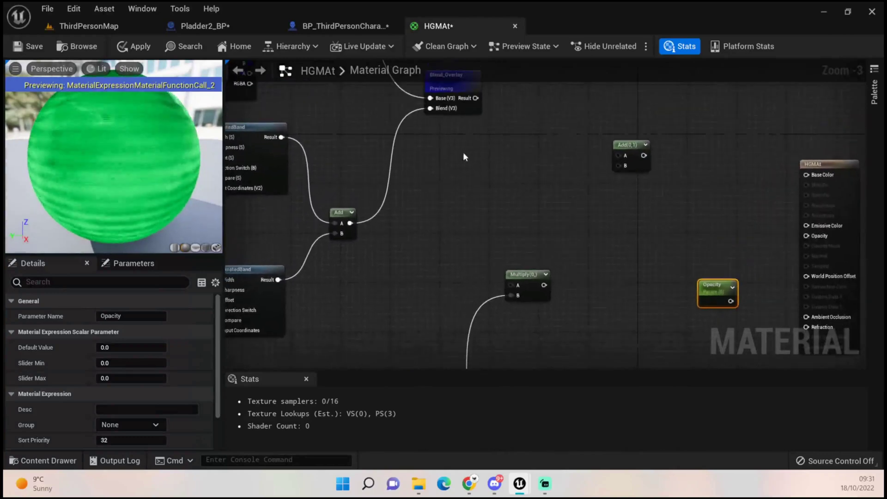
left_click_drag(476, 98, 515, 287)
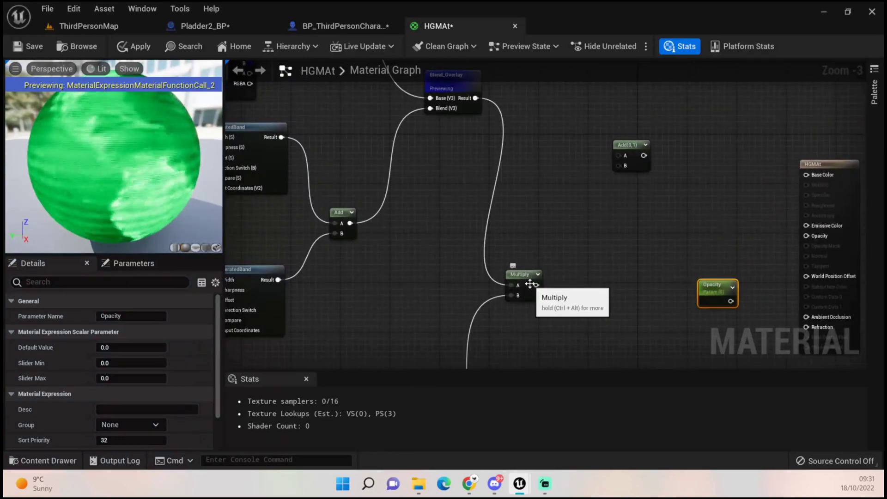
left_click_drag(536, 286, 620, 165)
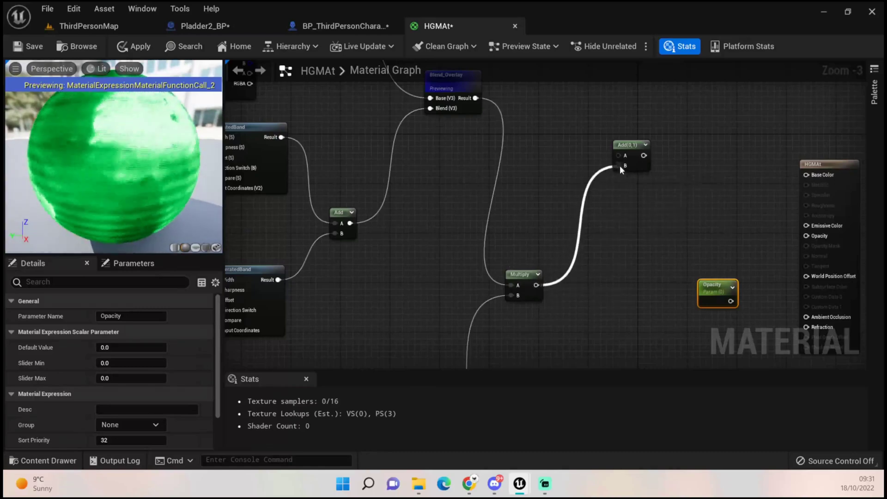
left_click_drag(476, 100, 620, 157)
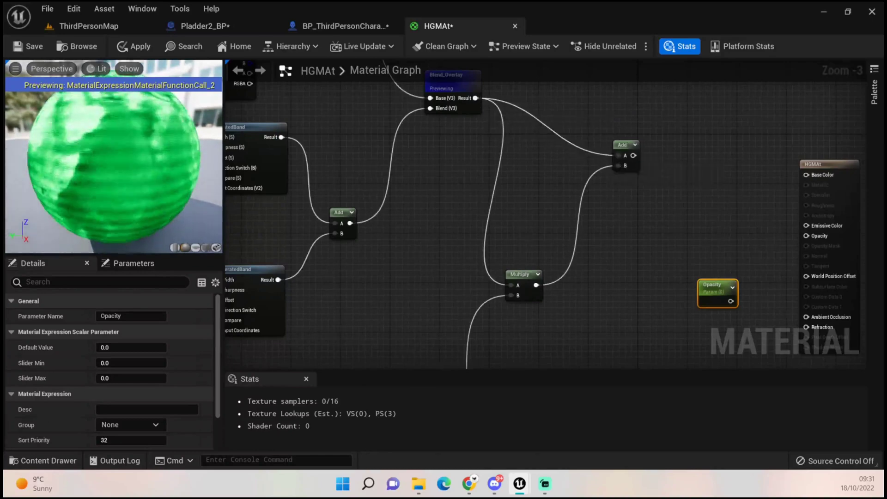
- Connect the Add node's output to the material's Emissive Color and stop previewing the Blend_Overlay node
right_click_drag(619, 158, 470, 163)
left_click_drag(486, 162, 658, 231)
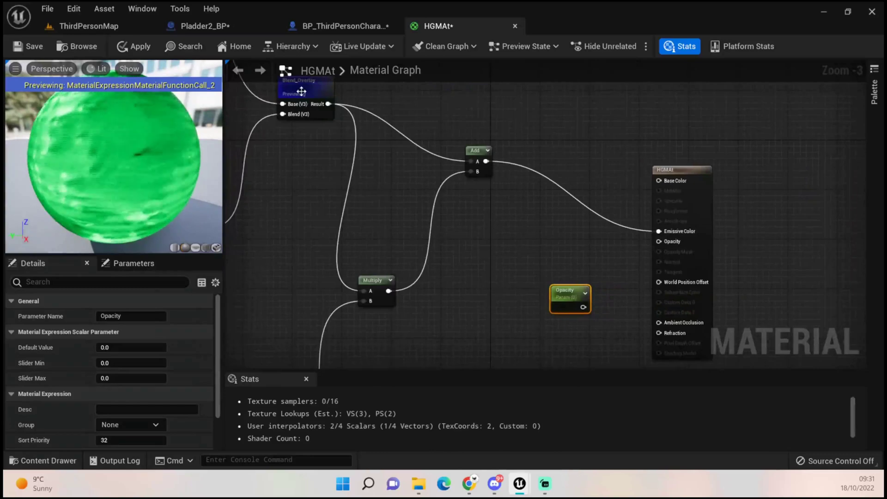
right_click(276, 94)
left_click(323, 117)
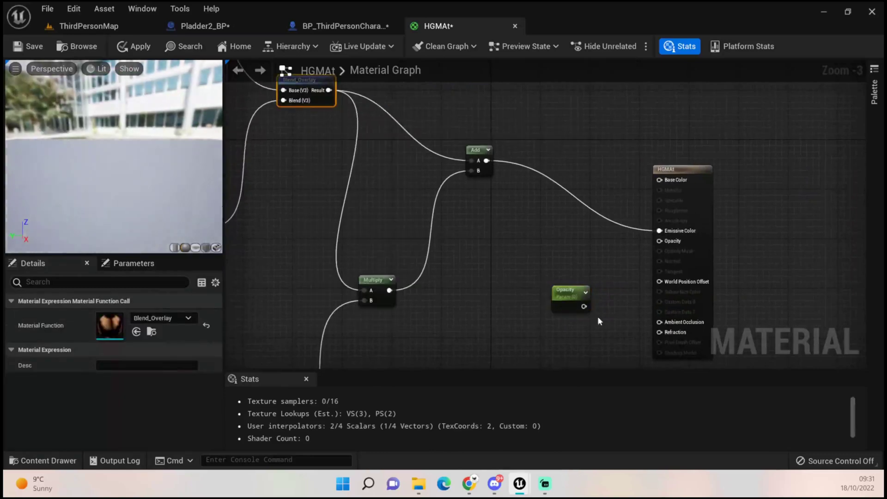
- Set the Opacity parameter's default value to 0.4 and connect it to the material's Opacity input
left_click_drag(571, 301, 568, 279)
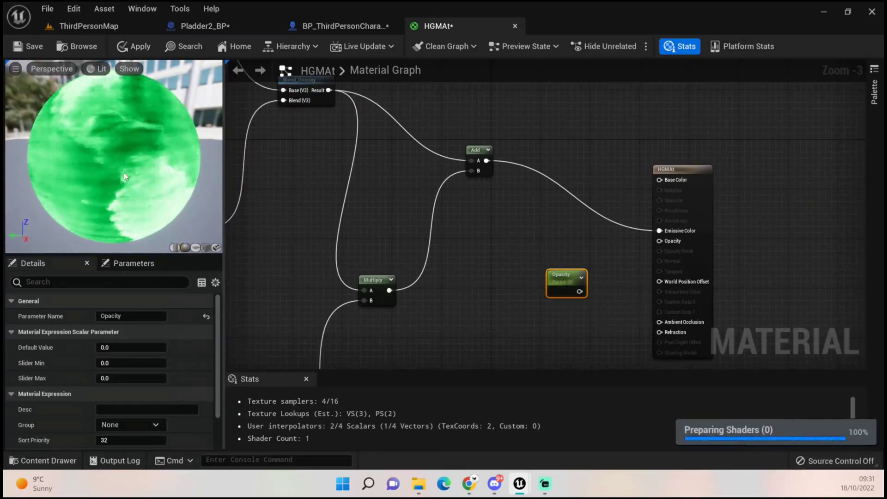
left_click(119, 351)
type("0.4")
key("Return")
left_click(510, 276)
left_click_drag(584, 292, 661, 242)
left_click_drag(552, 281, 577, 253)
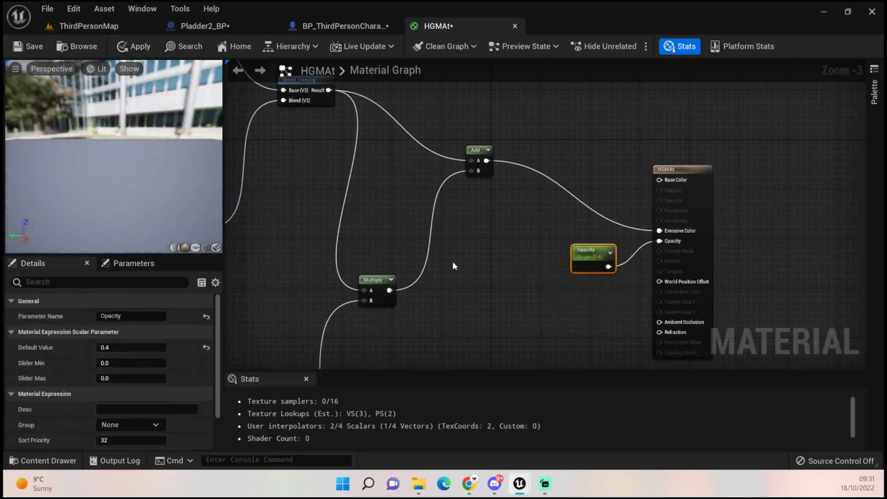
- Save the finished HGMAt material
right_click_drag(453, 261, 561, 262)
scroll(561, 263, "down", 2)
scroll(561, 262, "down", 2)
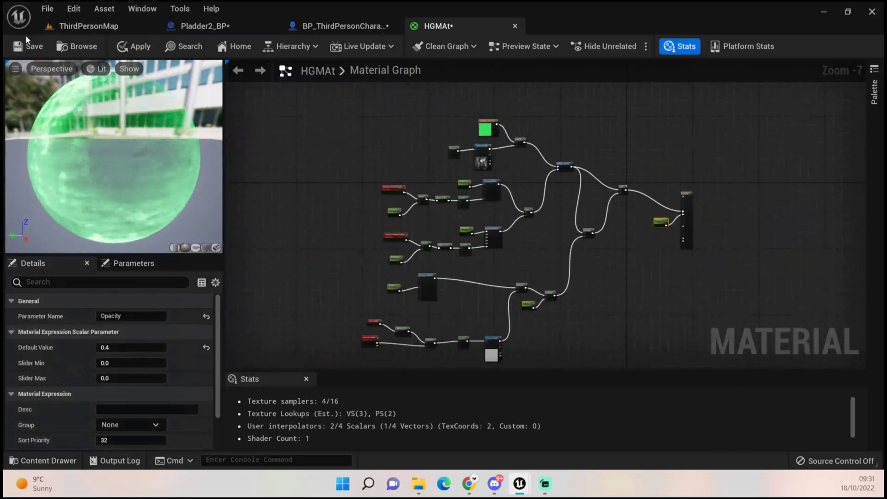
left_click(90, 28)
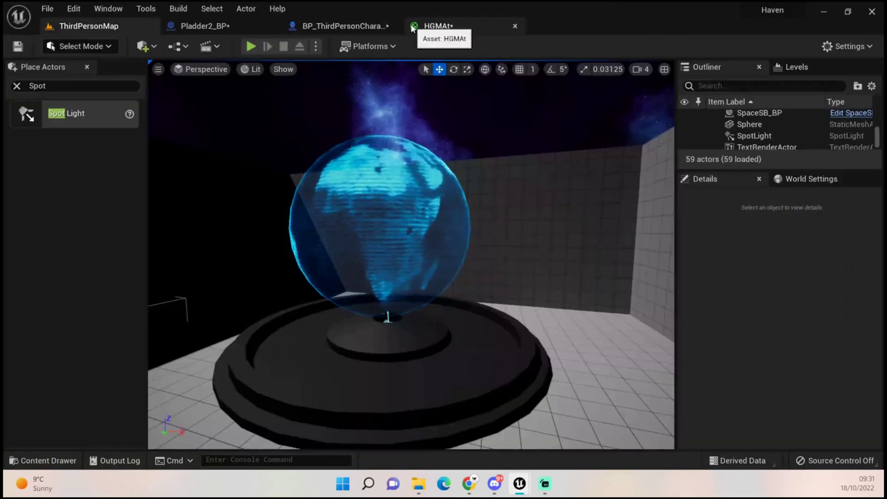
left_click(428, 27)
left_click(67, 43)
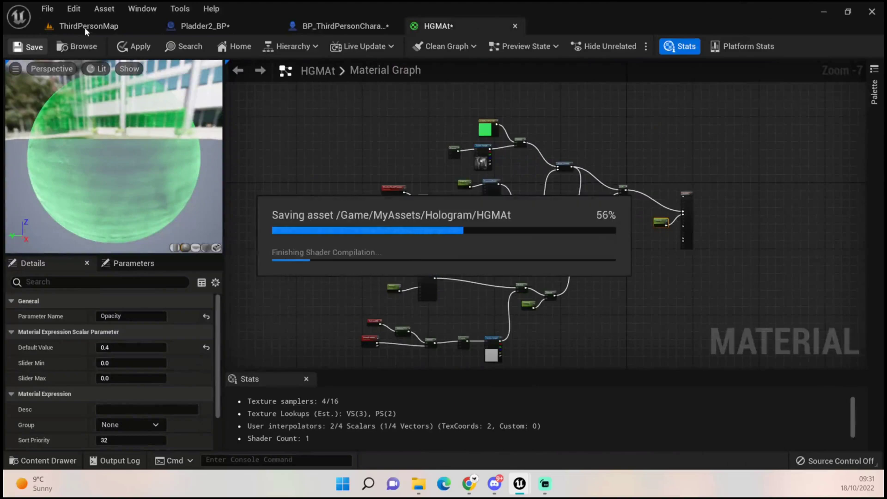
- Apply the HGMAt material from the Hologram folder to the globe sphere in ThirdPersonMap
left_click(85, 27)
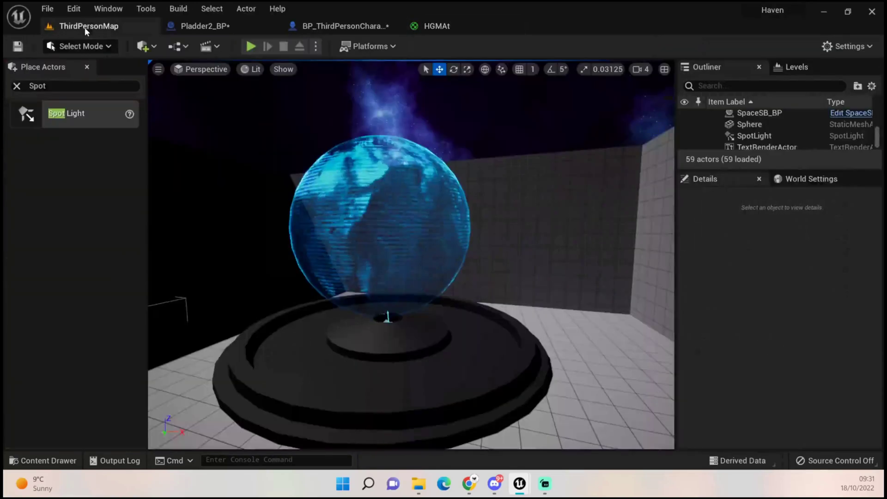
left_click(55, 461)
left_click_drag(268, 383, 365, 212)
- Examine the globe with its new hologram material from different angles in the level viewport
right_click_drag(467, 365, 27, 356)
key("d")
key("d")
key("s")
key("d")
key("s")
key("w")
key("d")
key("w")
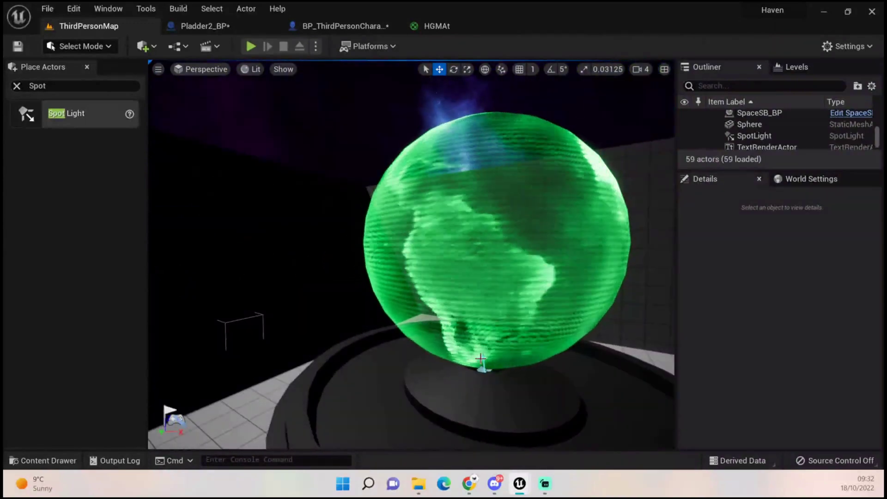
right_click_drag(480, 358, 499, 356)
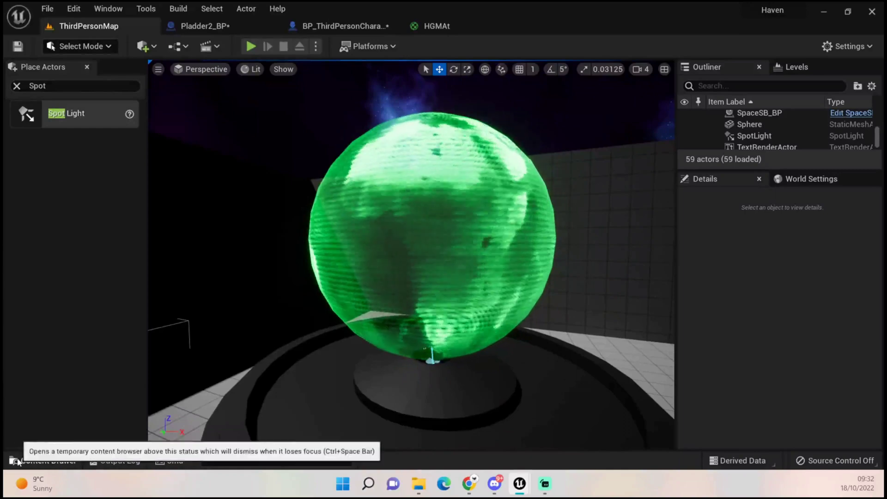
- Create a material instance from HGMAt in the Hologram folder and apply it to the globe sphere in the level
left_click(33, 461)
right_click(270, 368)
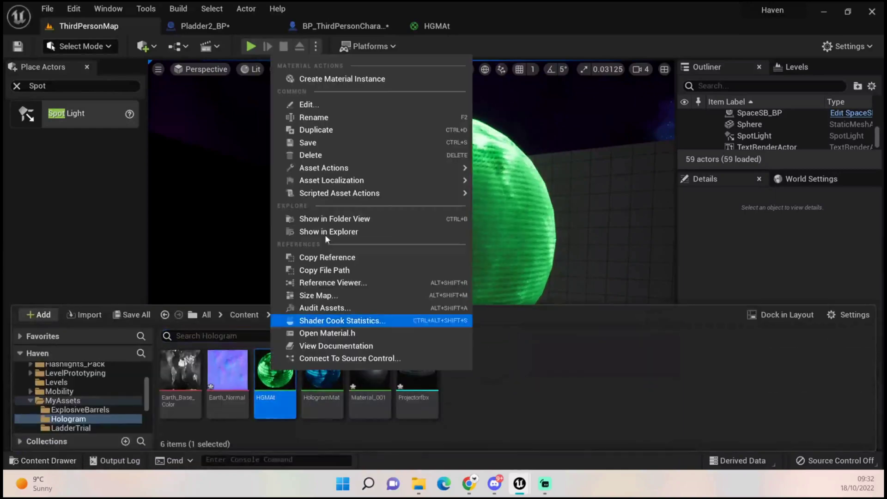
left_click(353, 80)
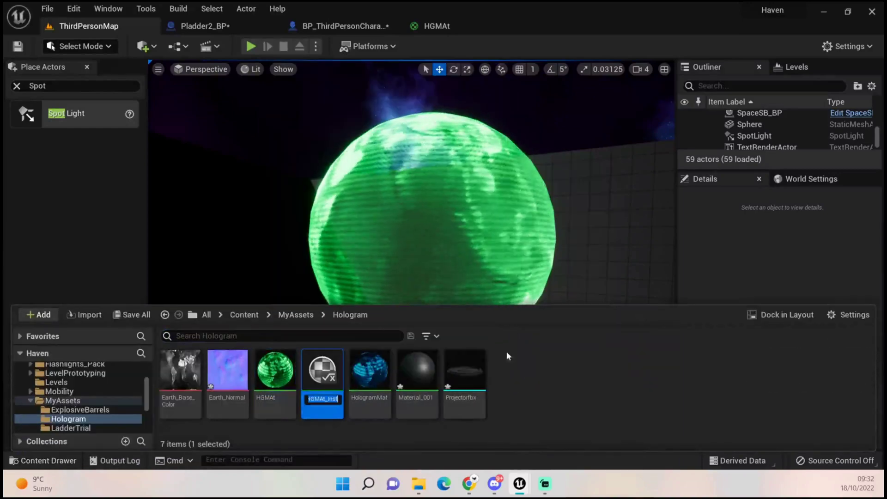
left_click_drag(322, 370, 409, 256)
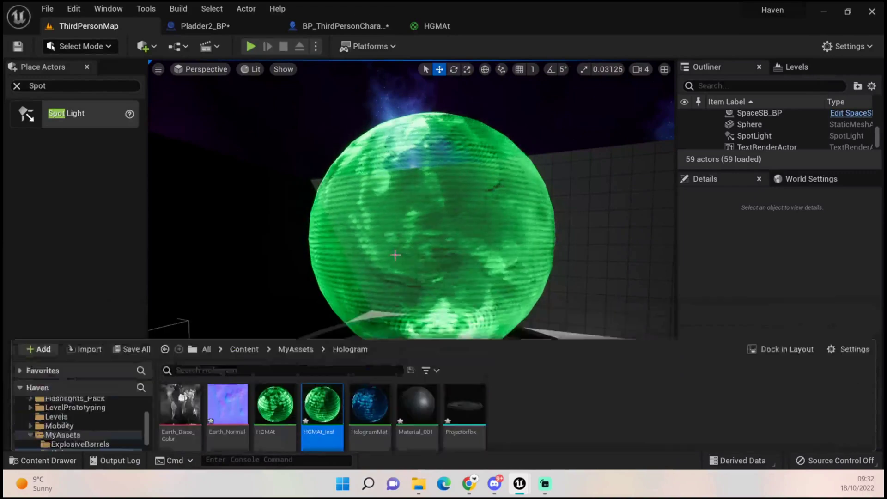
- Open the new HGMAt_Inst material instance from the Hologram folder to view its adjustable parameters
left_click(41, 461)
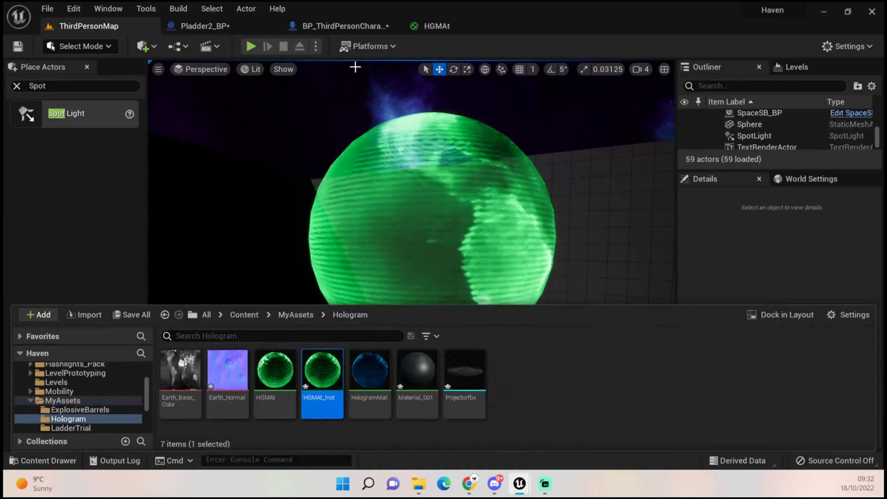
double_click(322, 370)
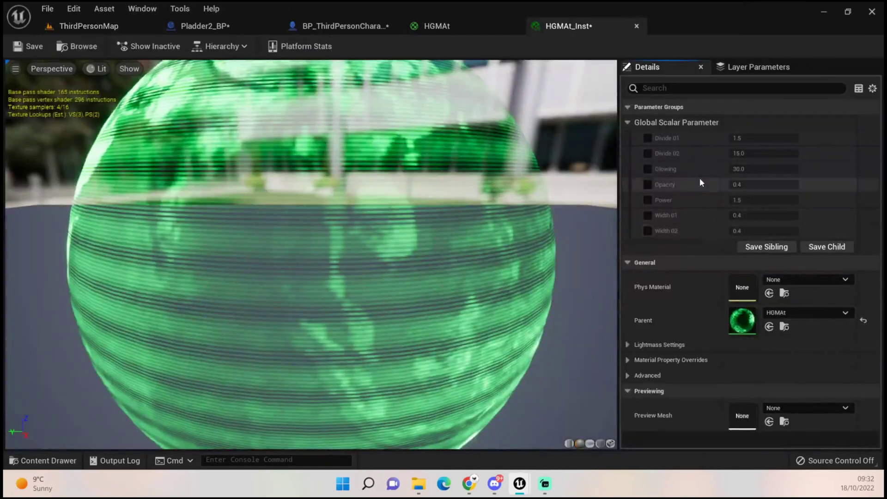
- Convert the green color constant in the HGMAt material graph to a parameter named Color
left_click(451, 24)
scroll(483, 114, "up", 8)
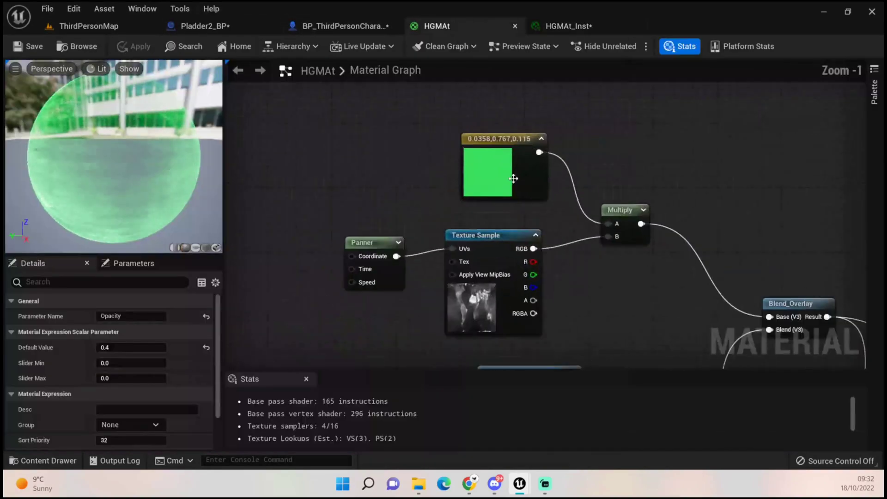
right_click(511, 142)
left_click(526, 164)
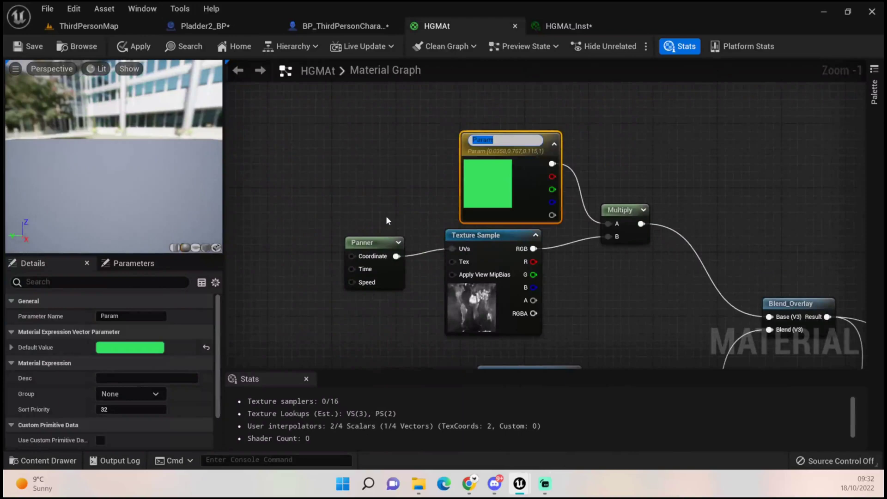
type("Color")
key("Return")
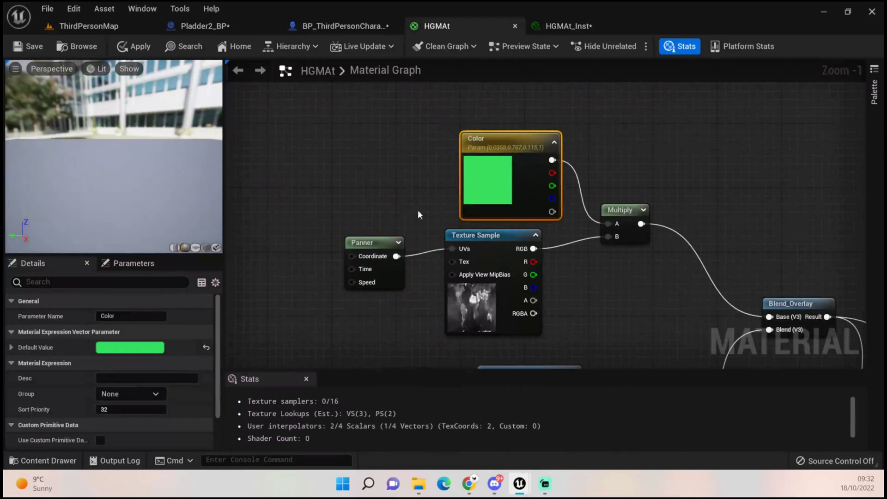
- Convert the Earth_Base_Color Texture Sample node to a parameter named Texture
right_click(504, 256)
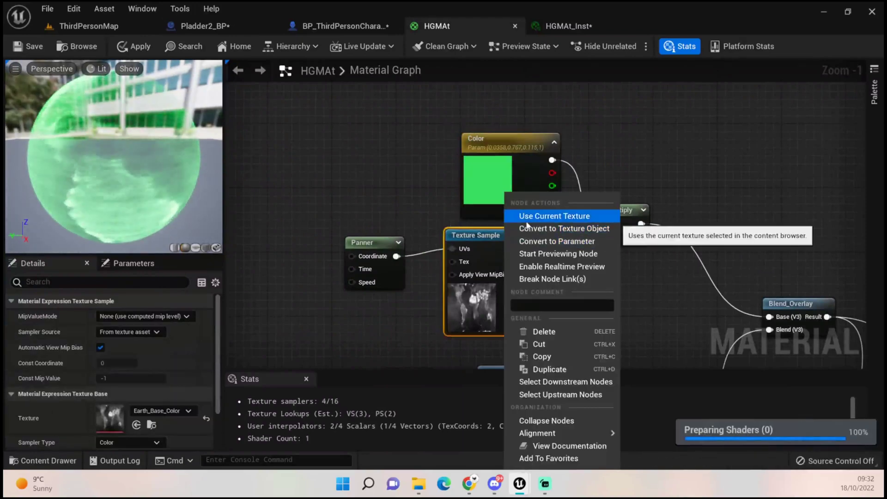
left_click(530, 241)
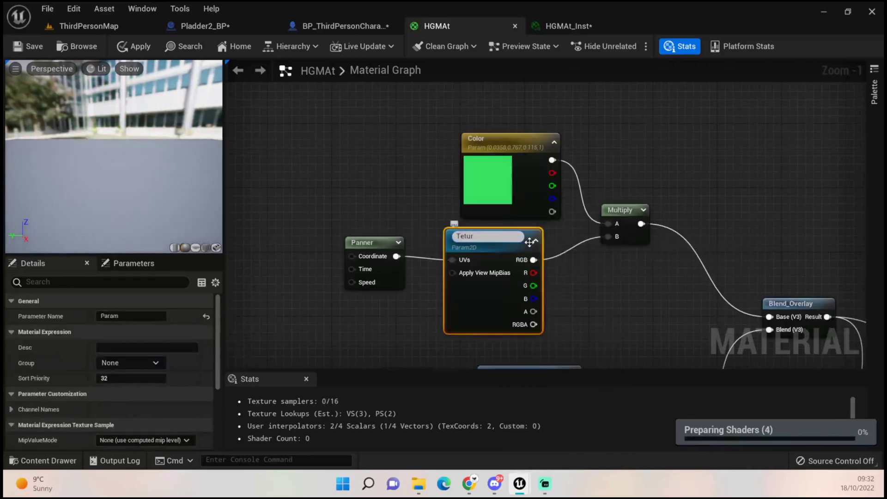
type("Texture")
key("Return")
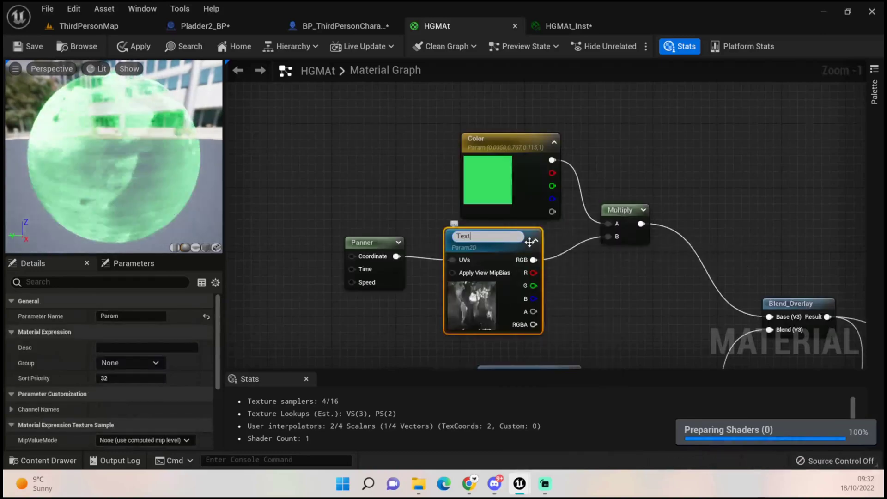
- Save the HGMAt material so its instance receives the Color and Texture parameters
left_click(604, 27)
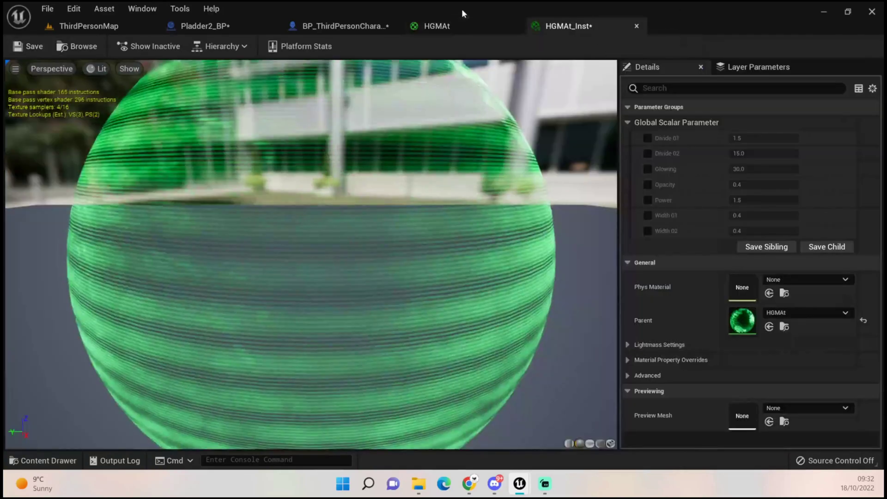
left_click(445, 27)
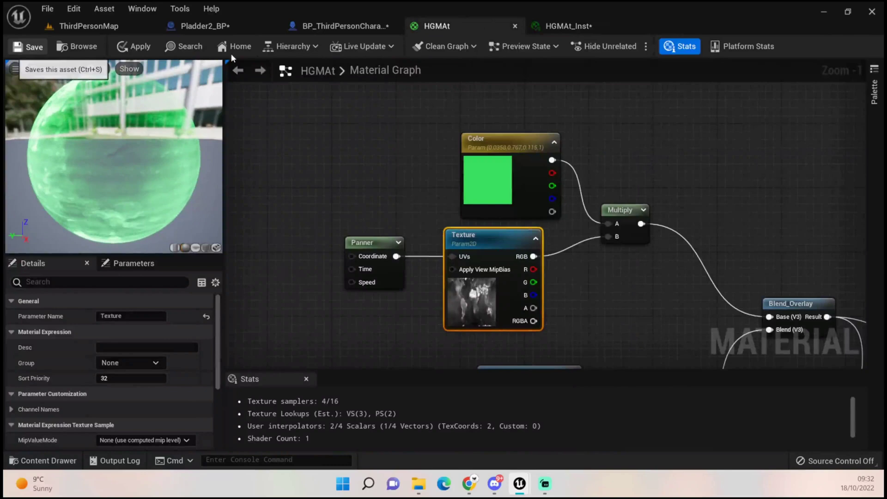
key("ctrl+s")
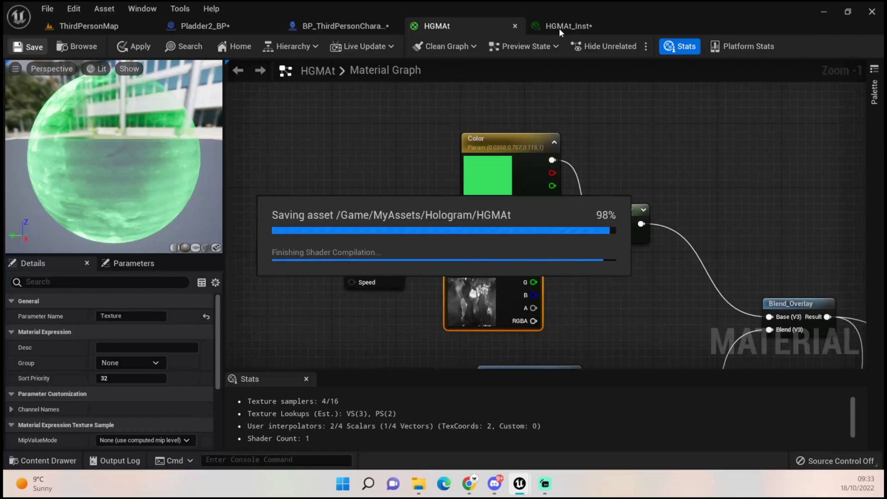
- Enable the Color override in HGMAt_Inst and set it to pink, about R 0.77, G 0.06, B 0.44
left_click(559, 29)
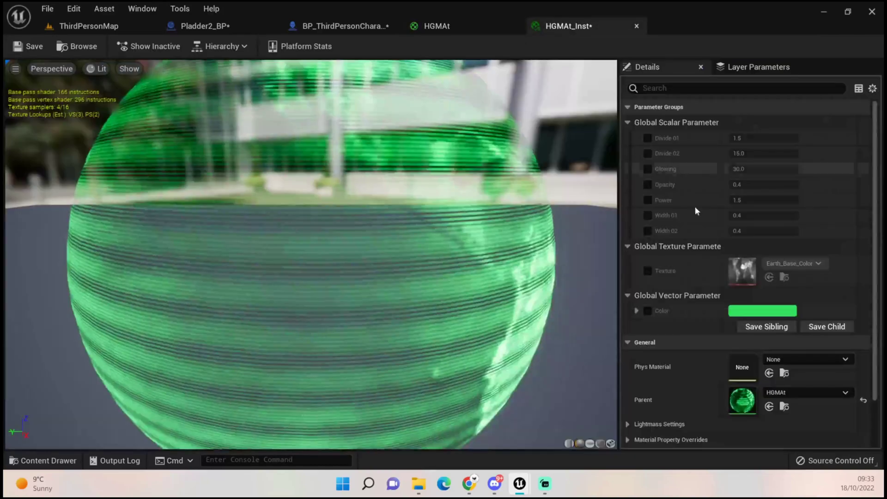
double_click(751, 310)
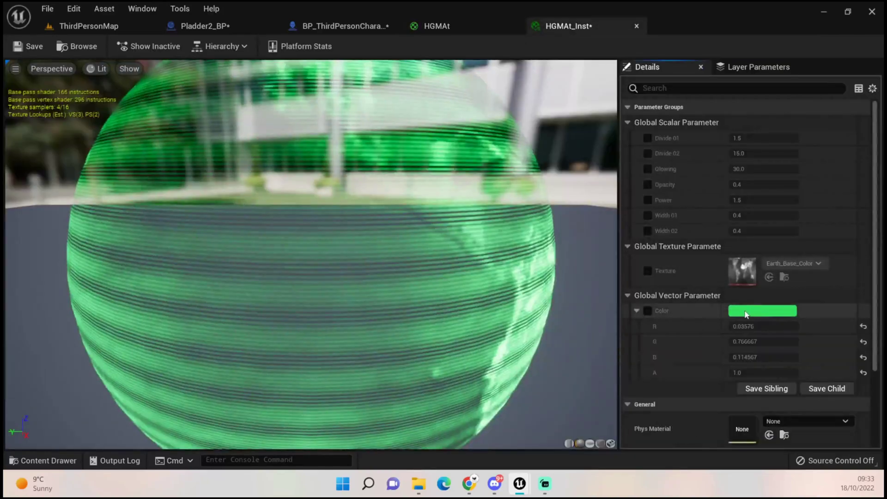
key("Left")
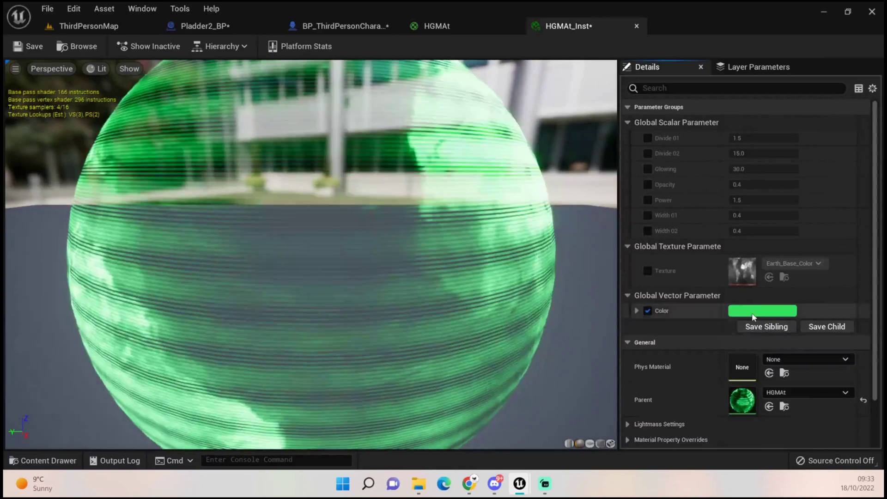
left_click(744, 311)
left_click(613, 235)
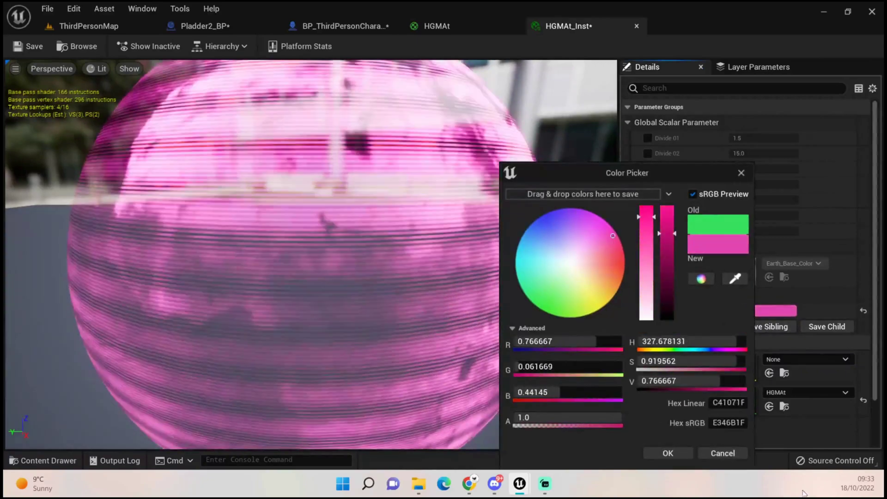
left_click(685, 454)
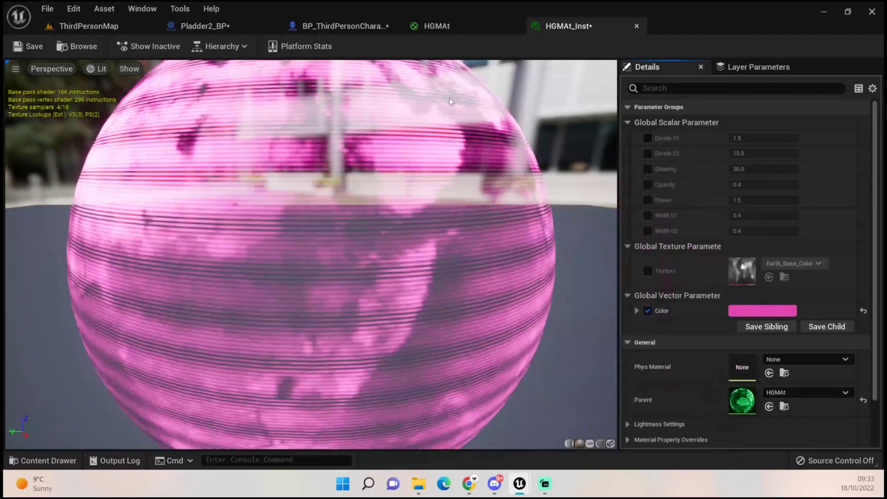
- Examine the recolored globe hologram and its base from different angles in the ThirdPersonMap viewport
left_click(153, 26)
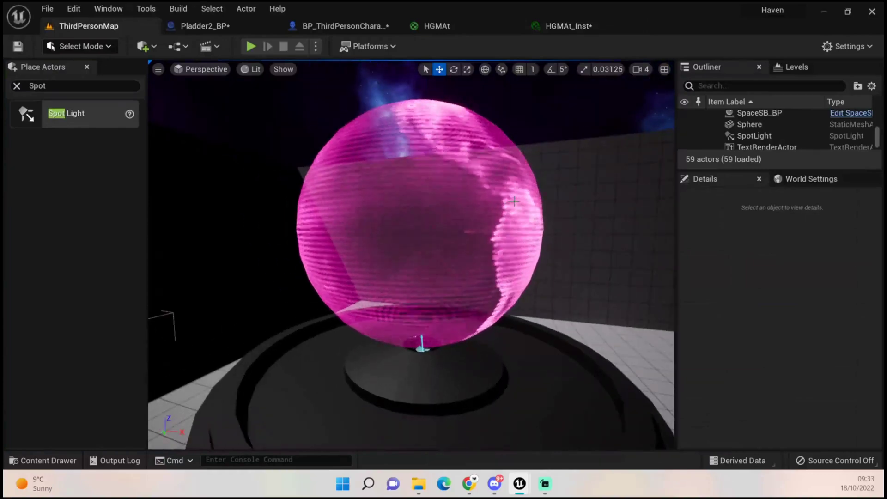
right_click_drag(524, 196, 511, 196)
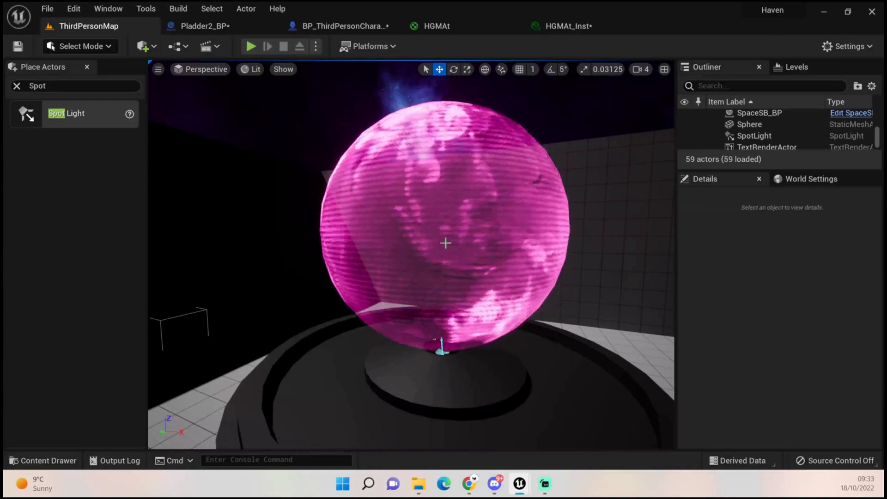
right_click_drag(360, 337, 351, 430)
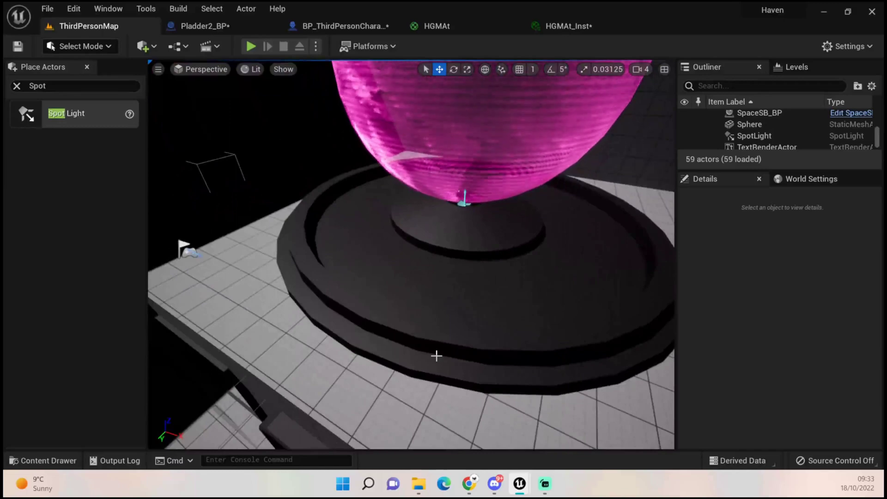
right_click_drag(446, 253, 470, 150)
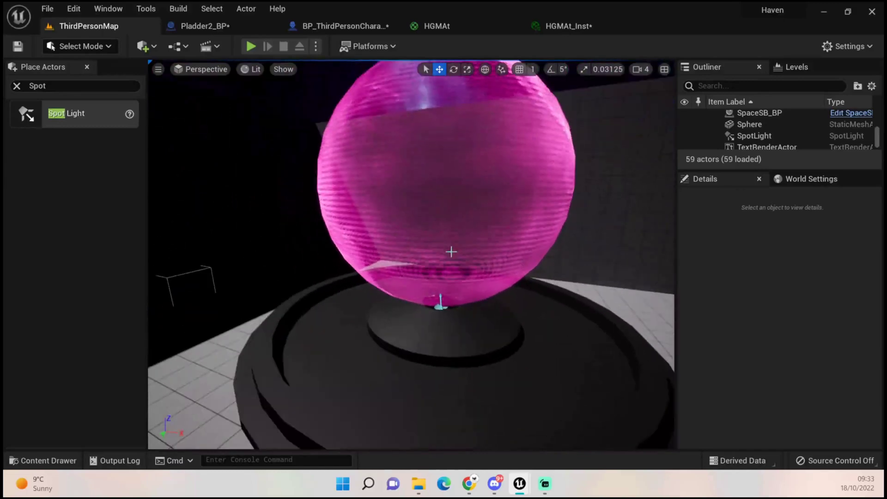
right_click_drag(446, 254, 245, 226)
left_click(245, 226)
right_click_drag(287, 251, 108, 212)
left_click(319, 270)
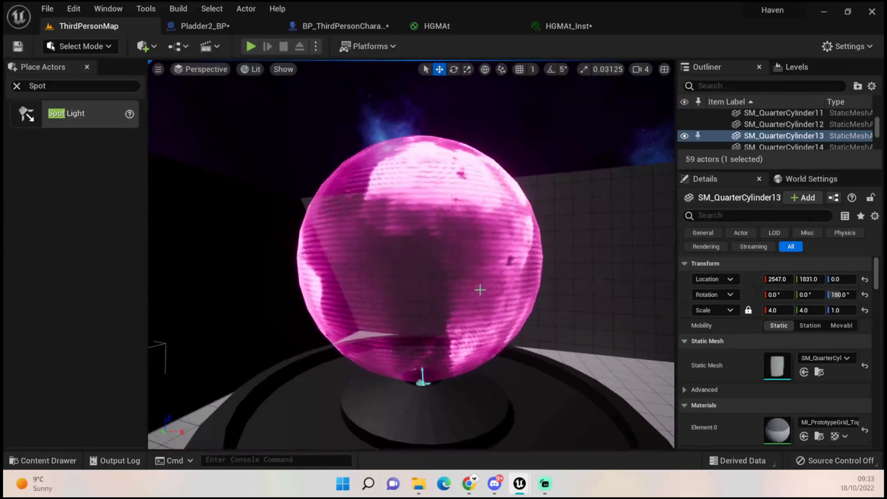